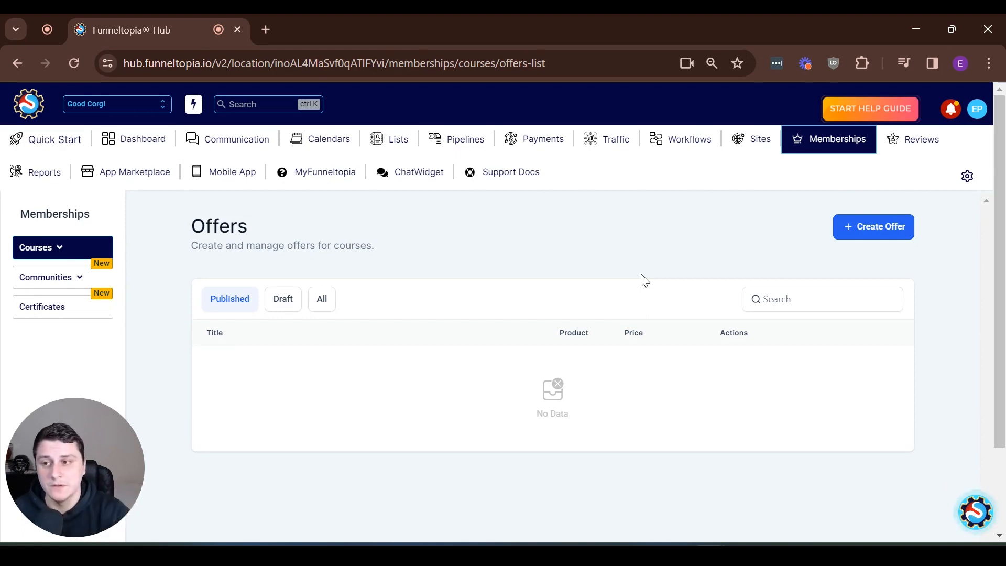
Step: Review the course Offers page and confirm no offers are published yet
drag(120, 485, 977, 485)
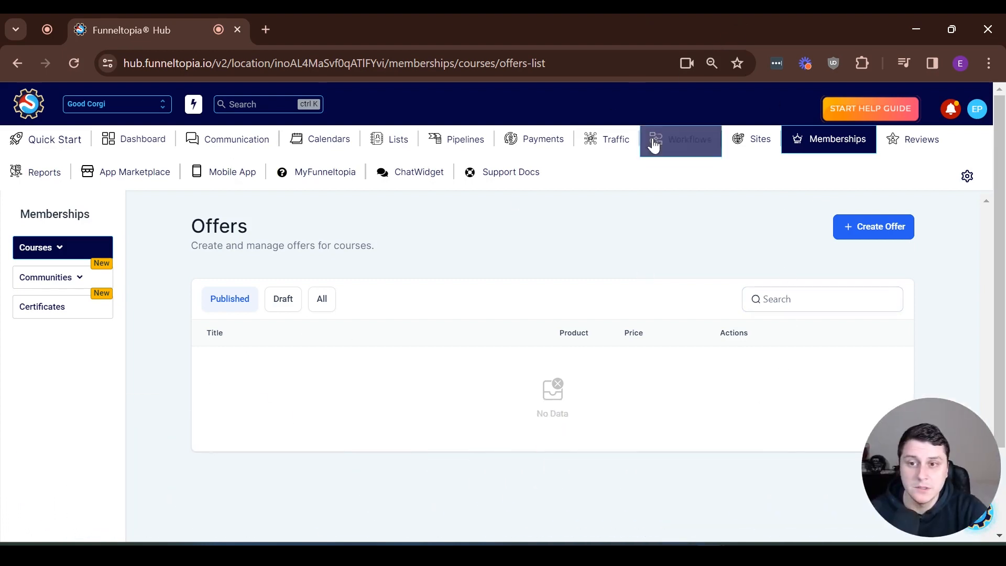
Step: Open Payments > Integrations and confirm Stripe is the default connected provider
click(555, 141)
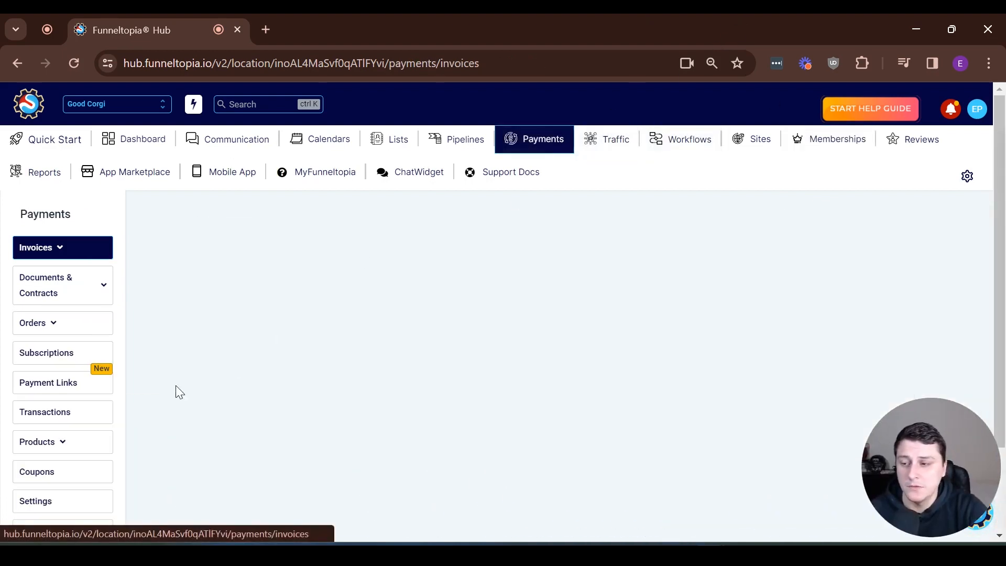
scroll(32, 440, down, 2)
click(37, 432)
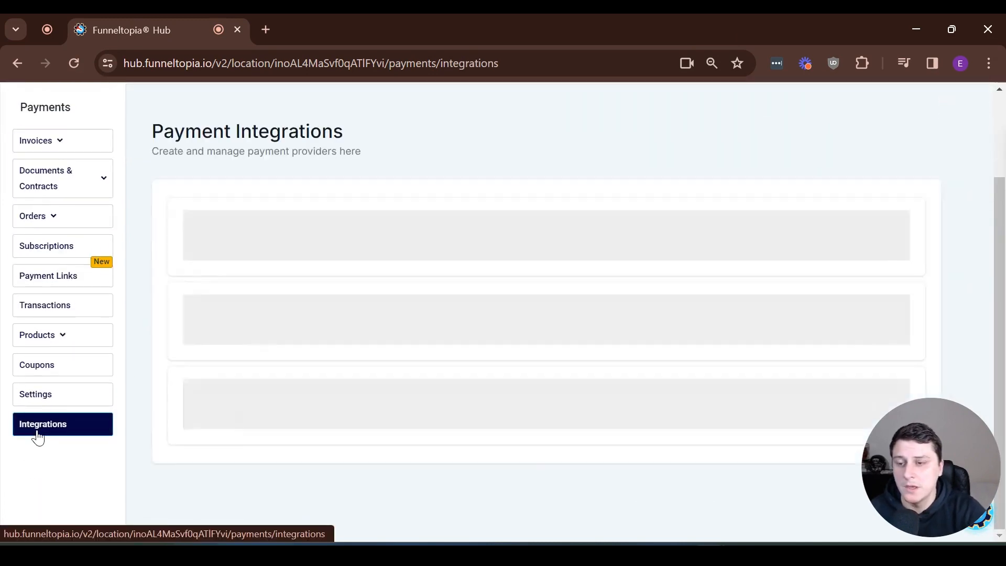
scroll(739, 263, down, 2)
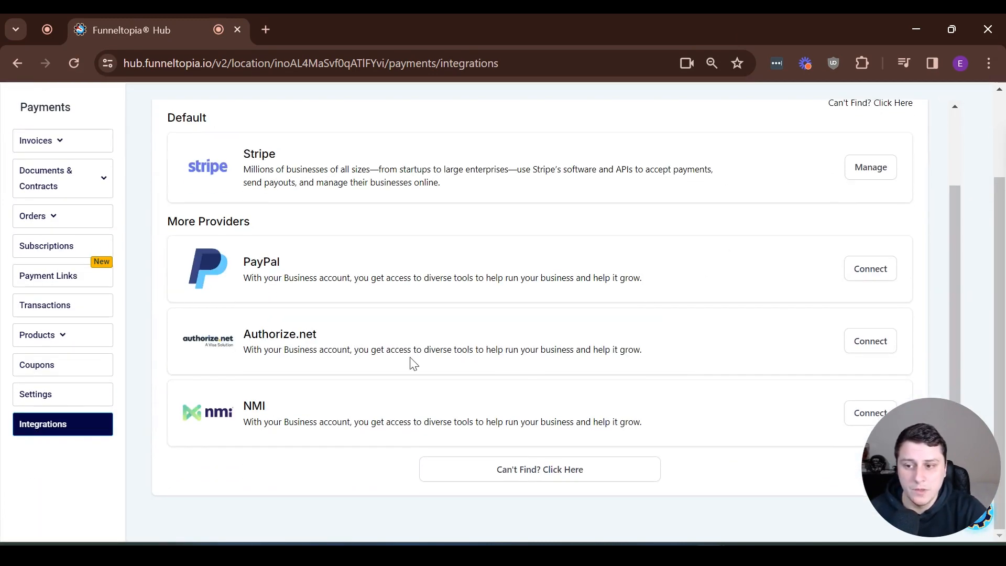
scroll(411, 359, up, 2)
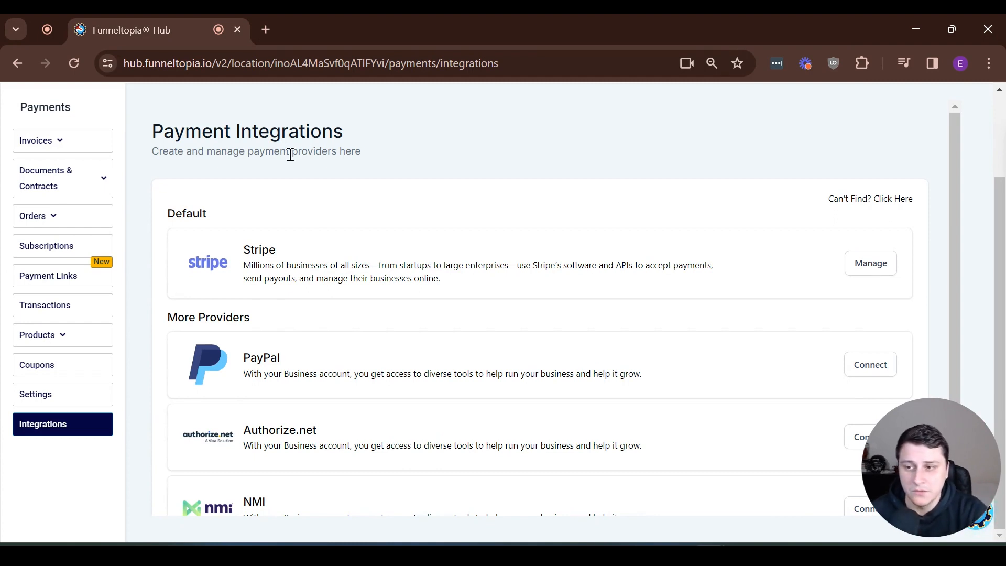
drag(251, 249, 419, 278)
click(414, 276)
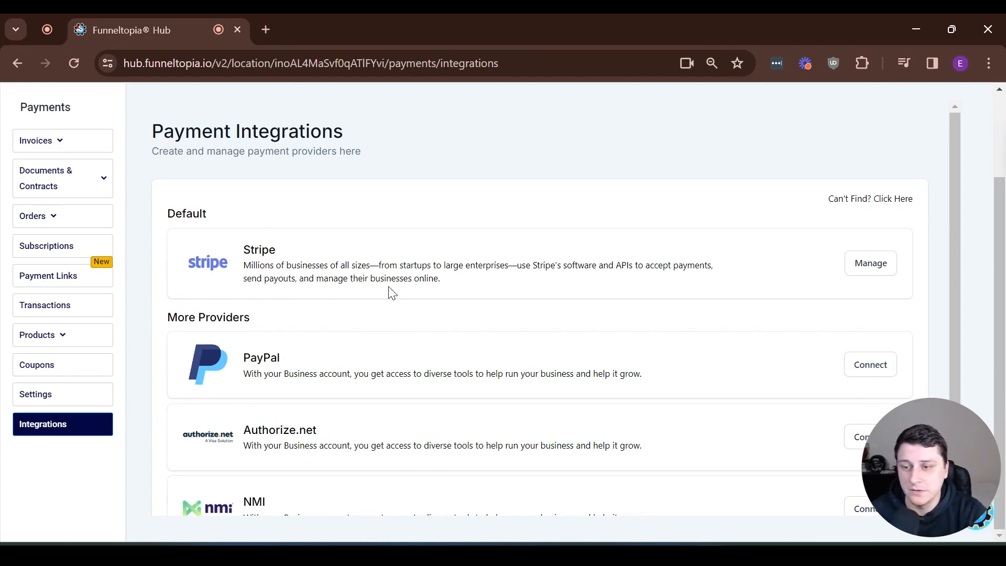
scroll(390, 293, up, 2)
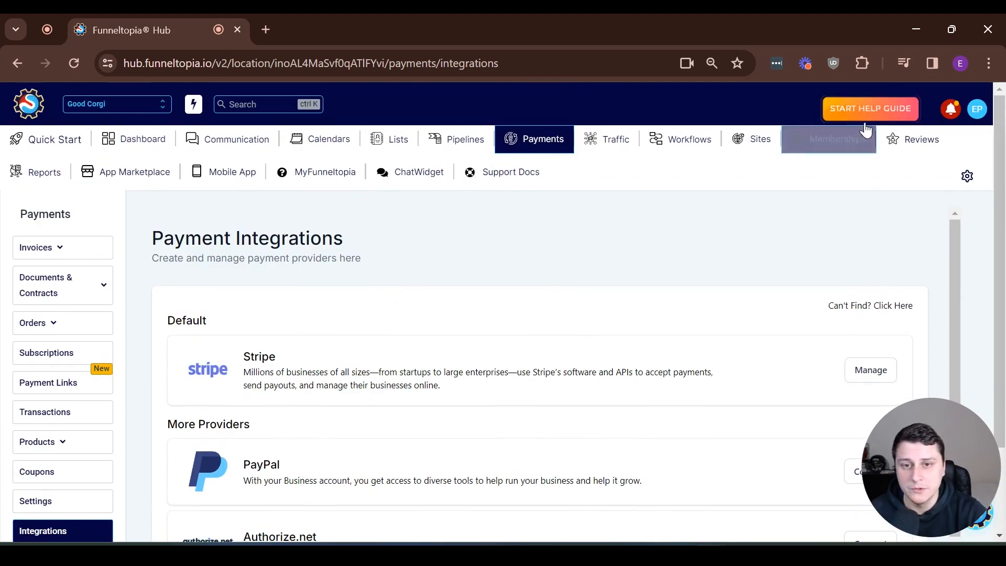
Step: Start a new course offer titled 'Corgi command 4 week challenge'
click(841, 138)
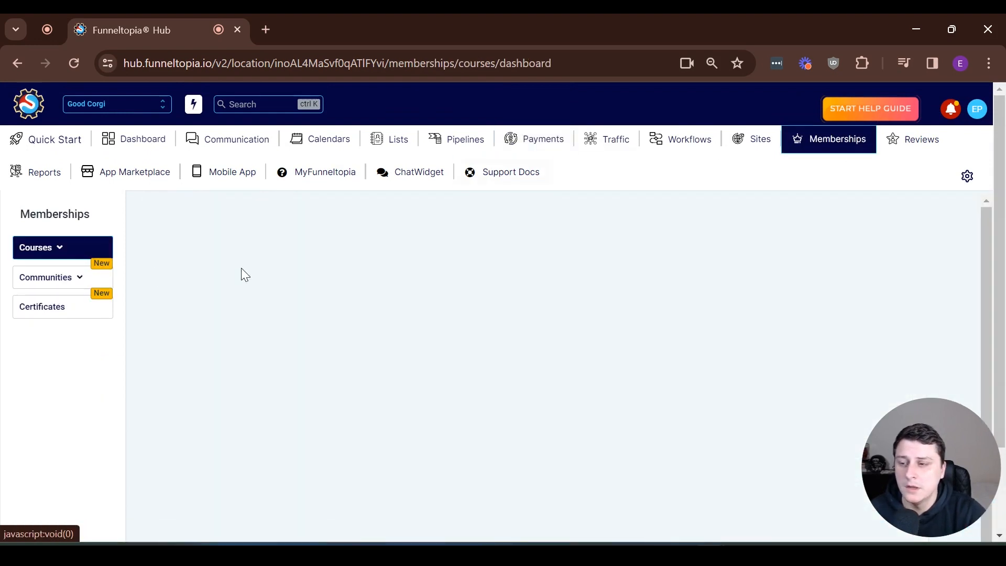
mouse_move(60, 249)
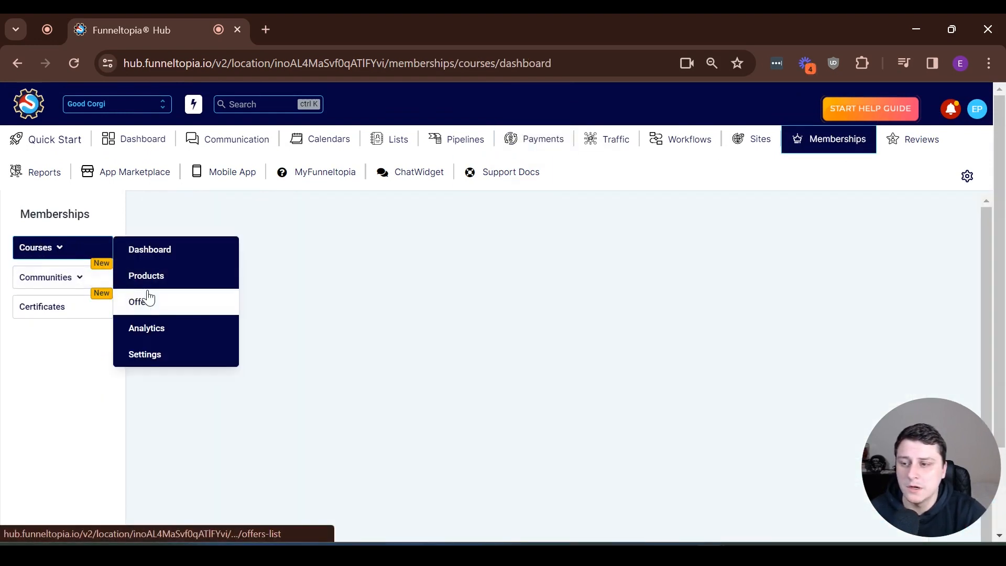
click(145, 299)
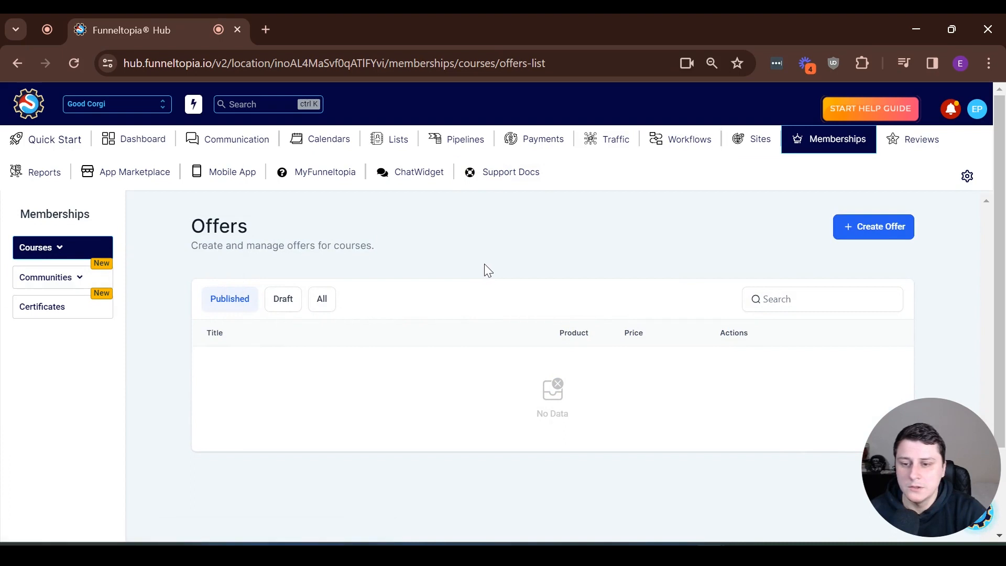
click(890, 231)
click(443, 310)
text(Corgi commang)
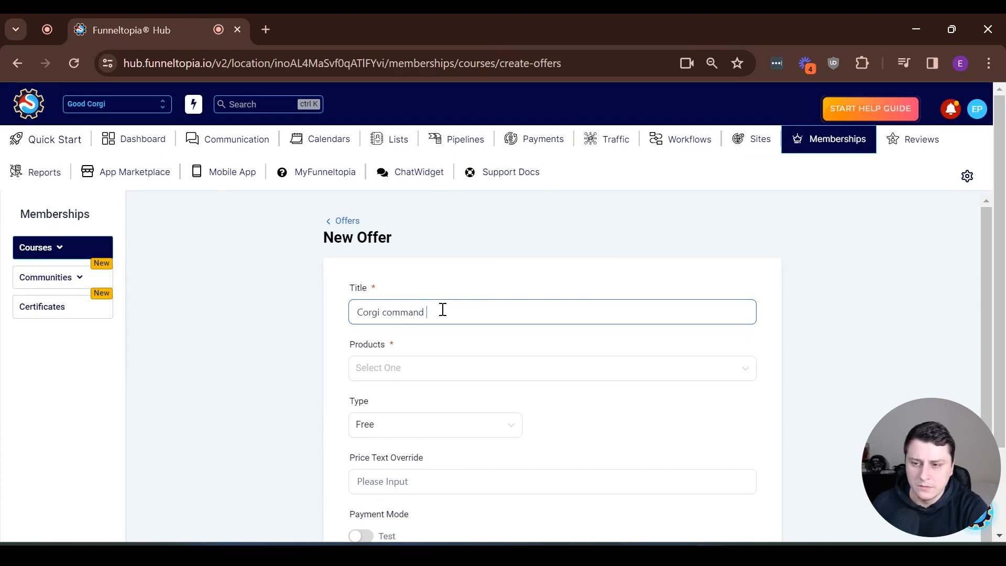
text( 4 week challenge)
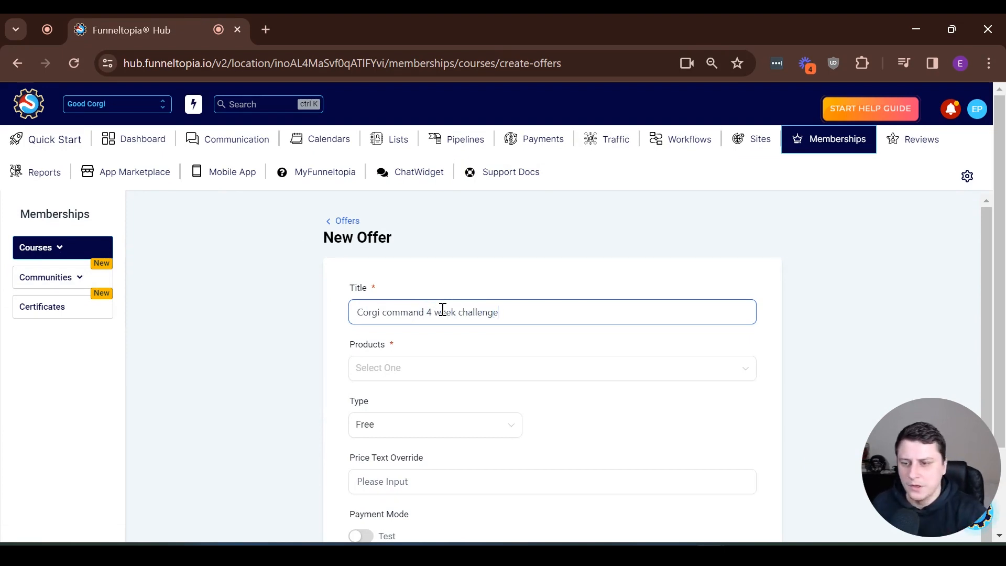
Step: Attach the Corgi Command Academy: 4-Week Challenge product and make it a one-time payment
click(399, 364)
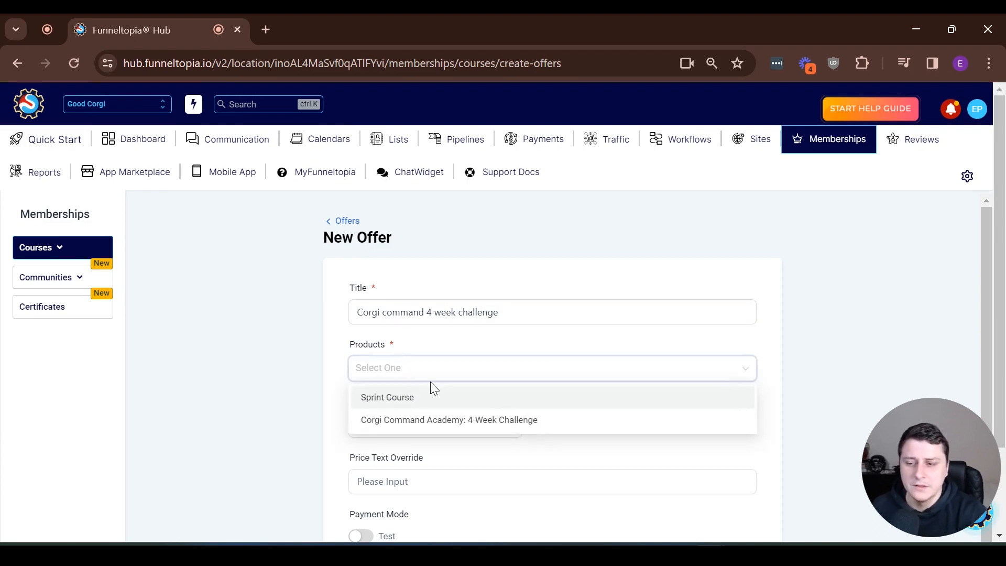
click(416, 422)
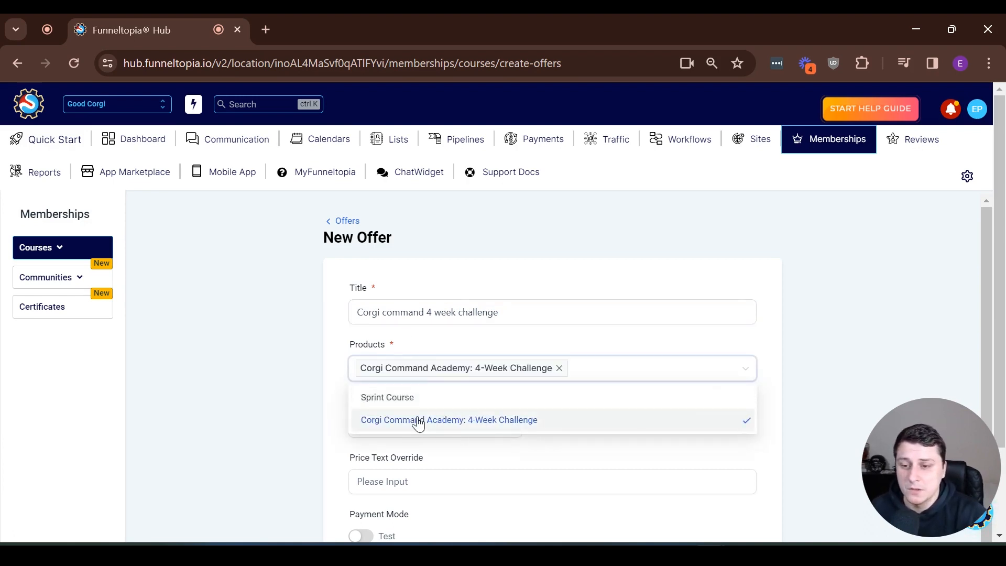
click(330, 389)
scroll(330, 390, down, 1)
click(419, 405)
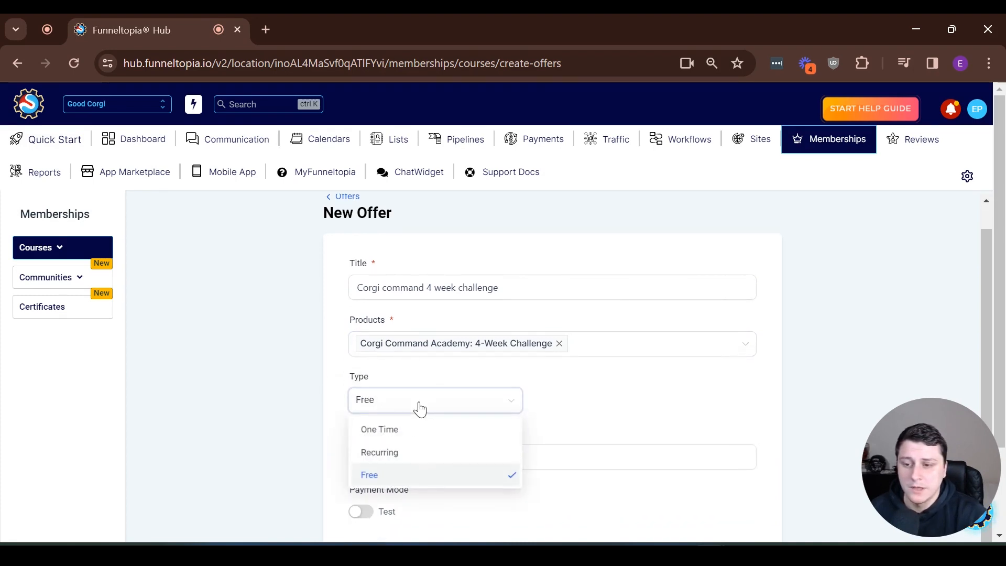
click(420, 440)
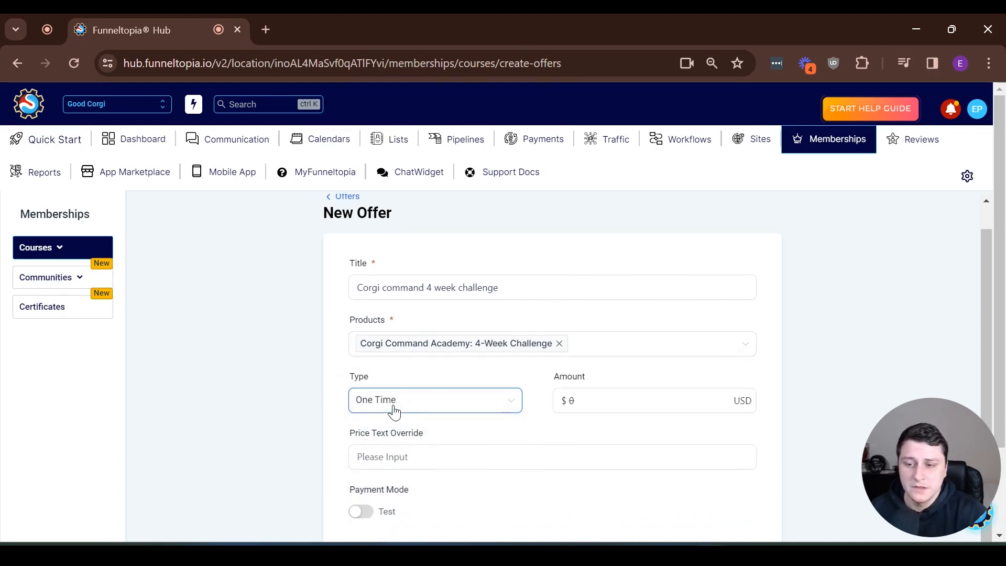
Step: Set the offer amount to 97 and switch the payment mode from test to live
click(464, 408)
scroll(396, 470, down, 2)
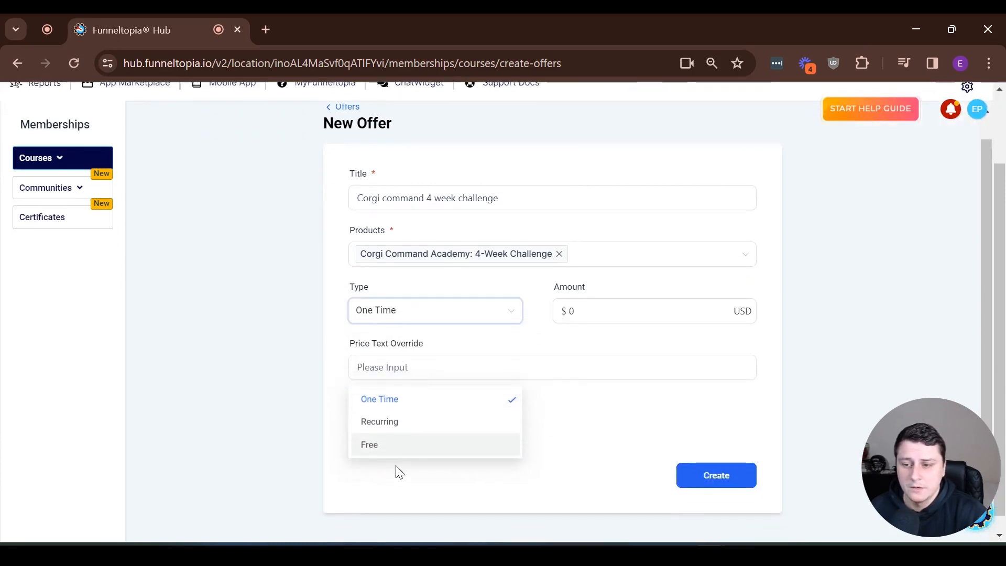
click(648, 293)
key(Tab)
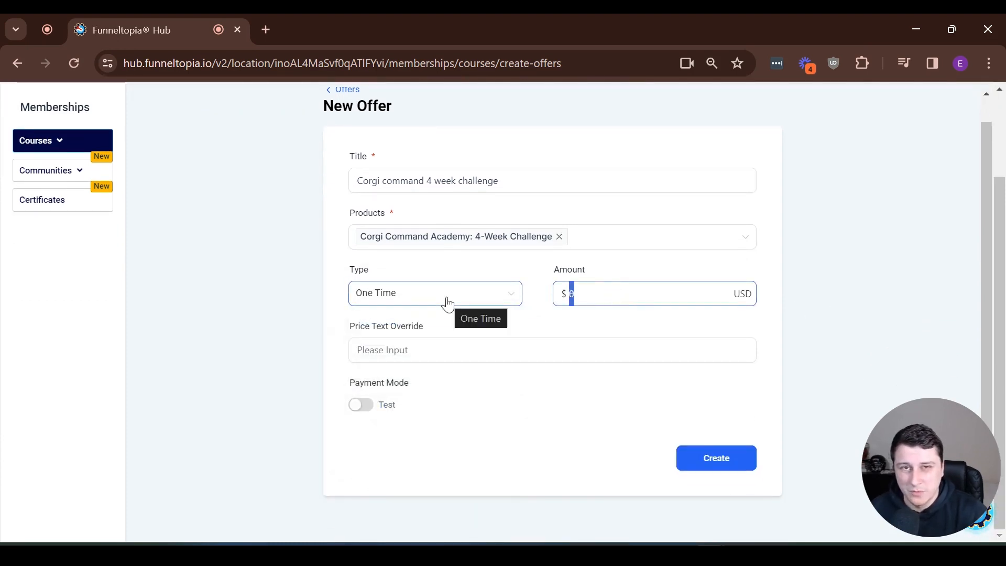
text(97)
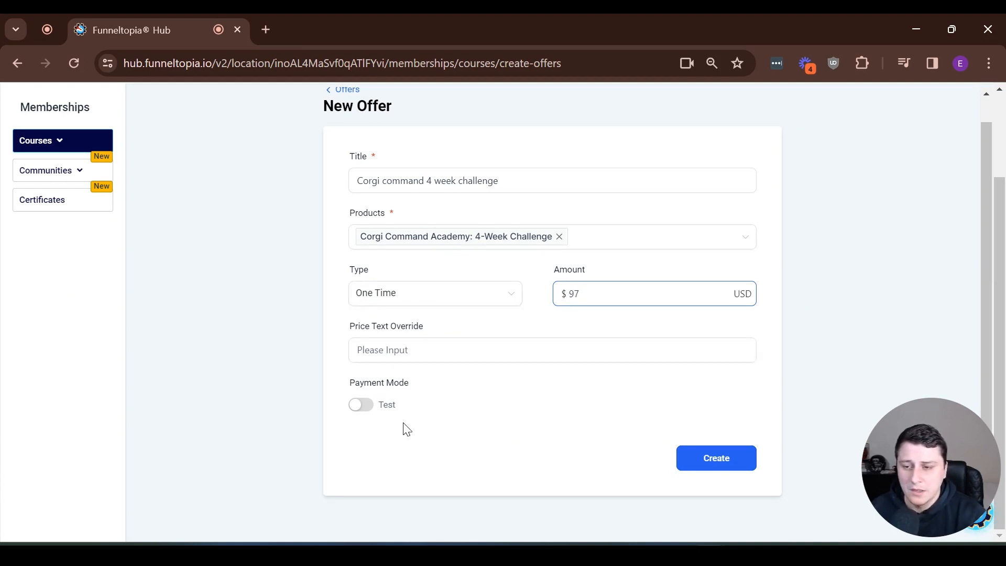
click(361, 406)
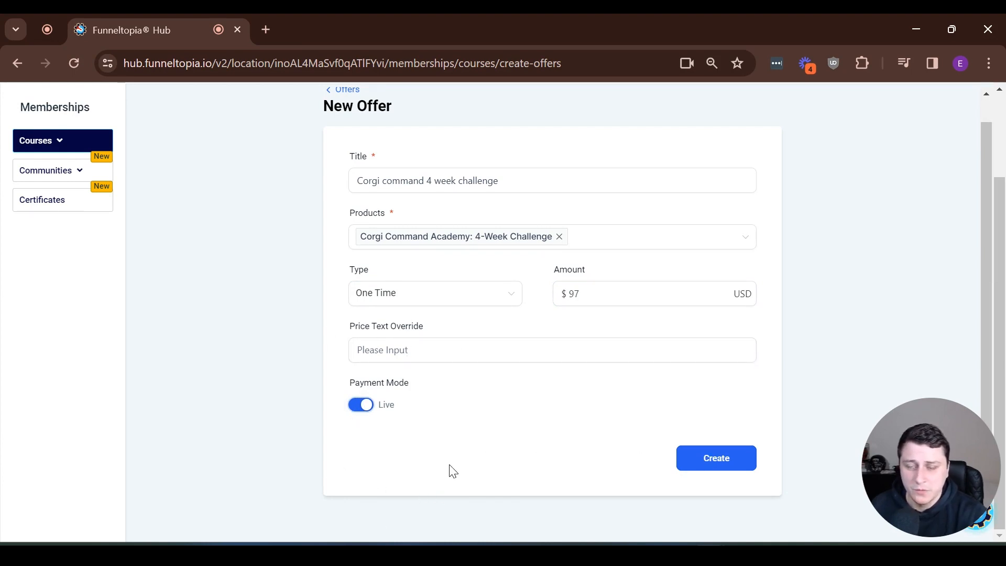
Step: Create the offer and begin its description with 'Corgi command is a 4 week challenge that......'
click(713, 456)
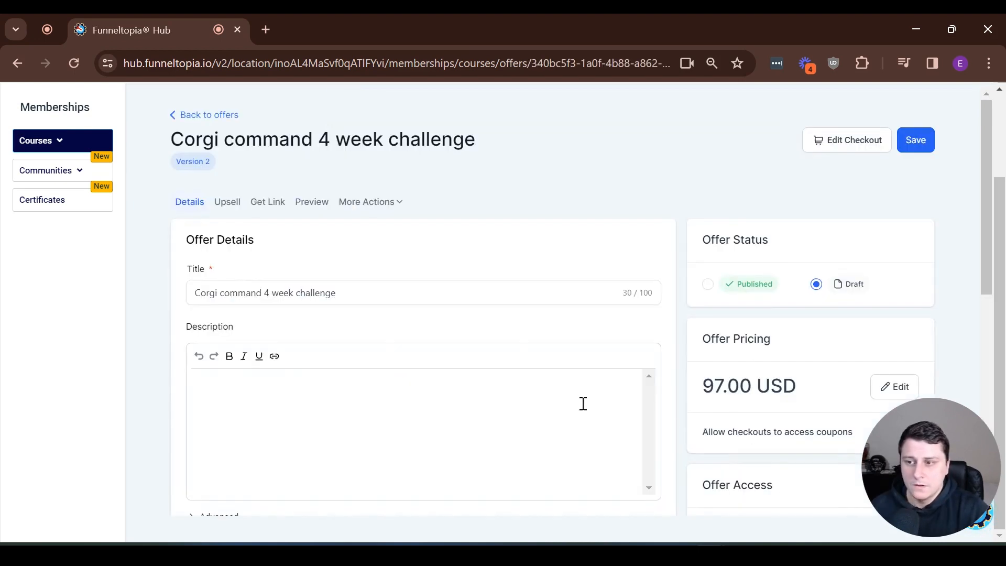
drag(870, 462, 27, 485)
click(314, 396)
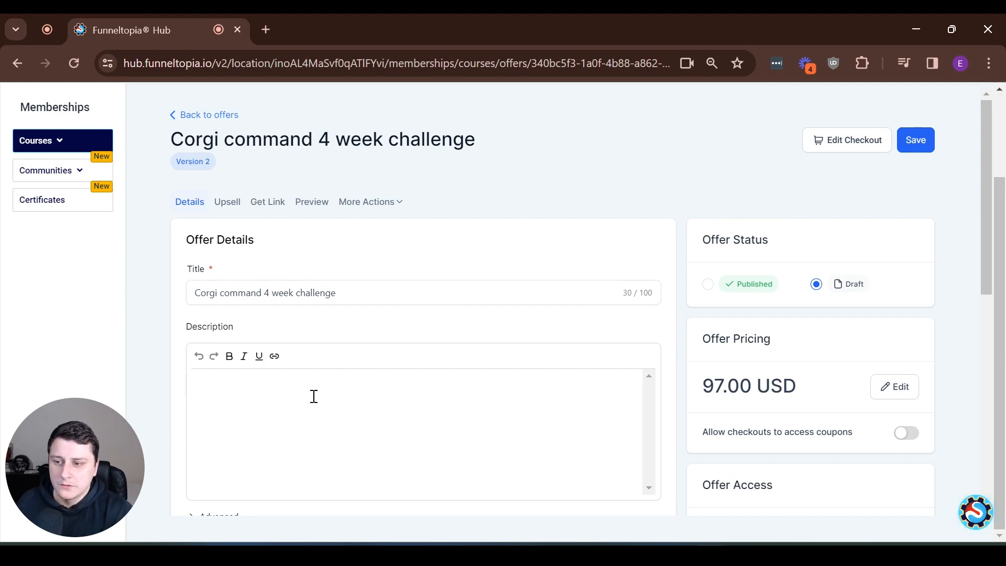
text(Cor)
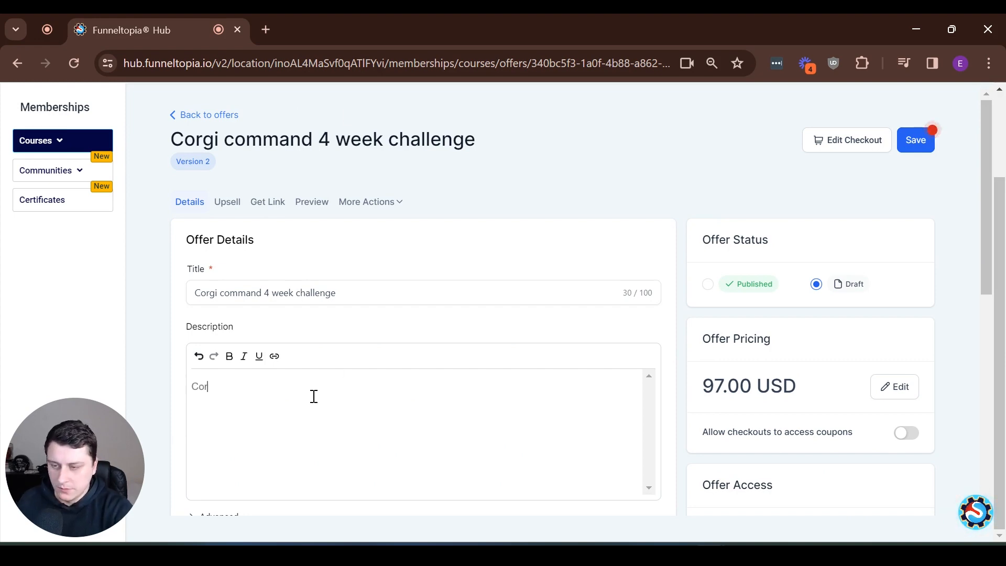
text(gi command is a we)
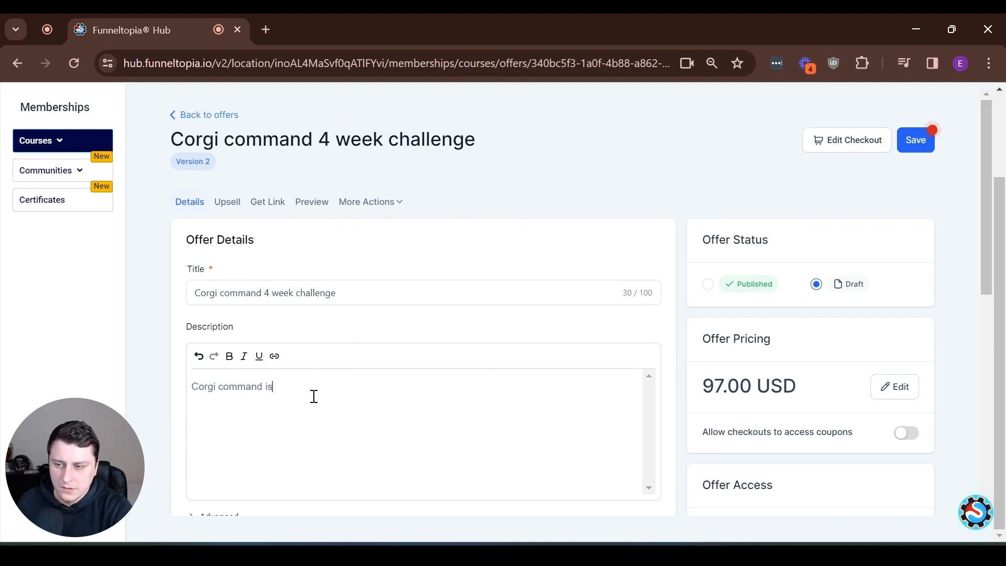
key(BackSpace)
key(BackSpace)
text(4 week chall)
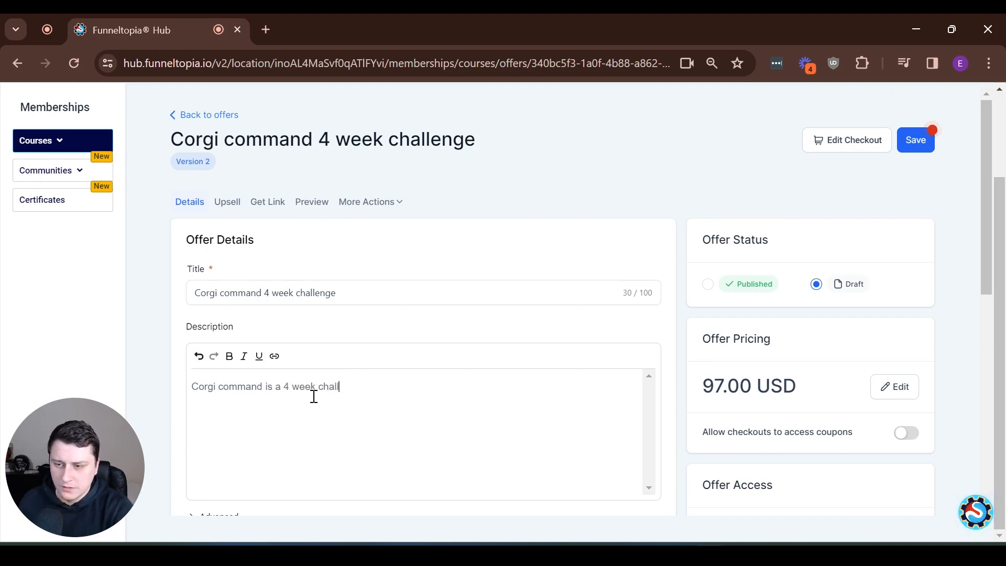
text(enge that......)
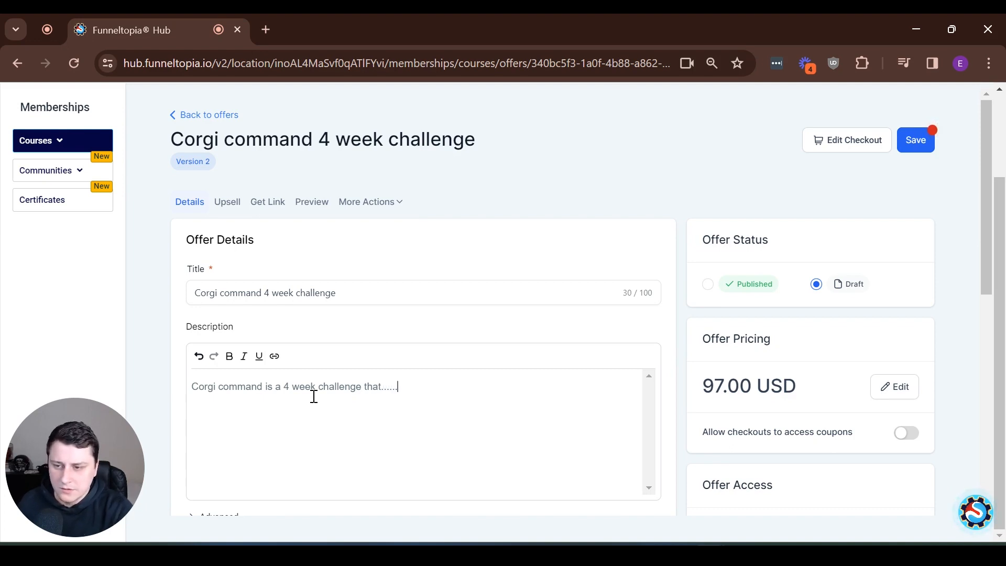
Step: Add three 'sdsd' placeholder lines and a trailing empty line to the description
key(Return)
text(sdsd)
key(Return)
text(sdsd)
key(Return)
text(sdsd)
key(Return)
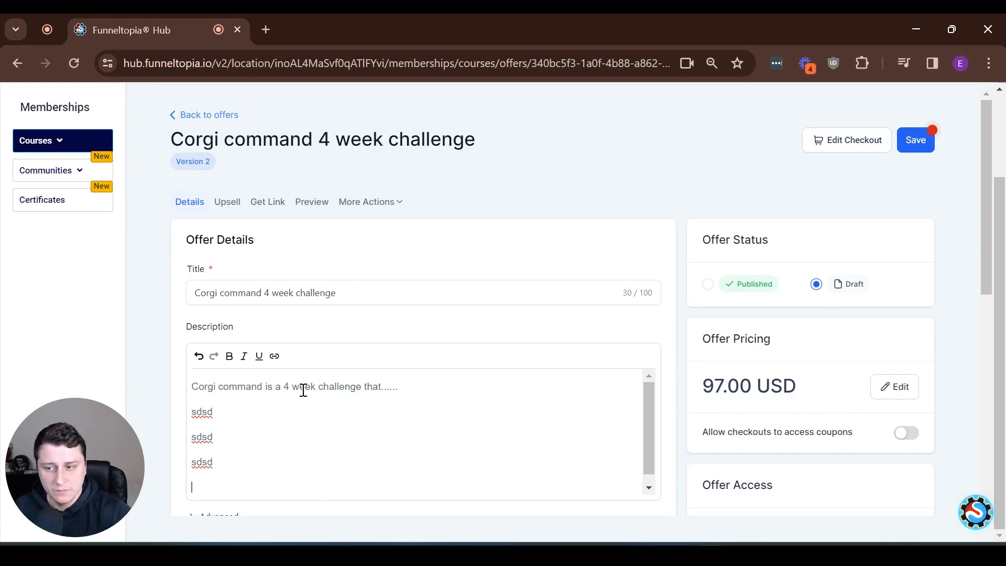
Step: Change the offer status from Draft to Published and enable coupon access at checkout
click(709, 284)
scroll(741, 343, down, 3)
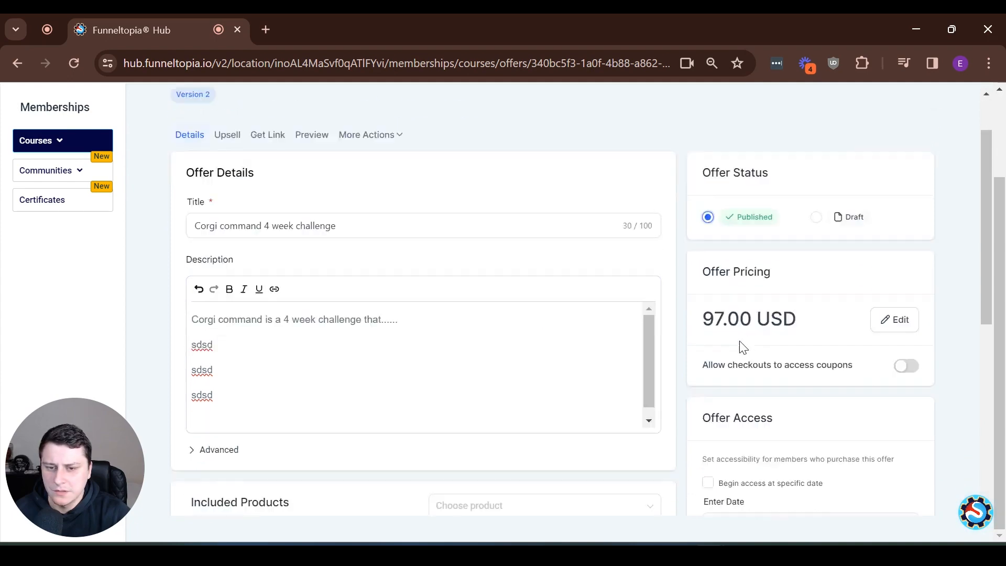
scroll(833, 316, up, 3)
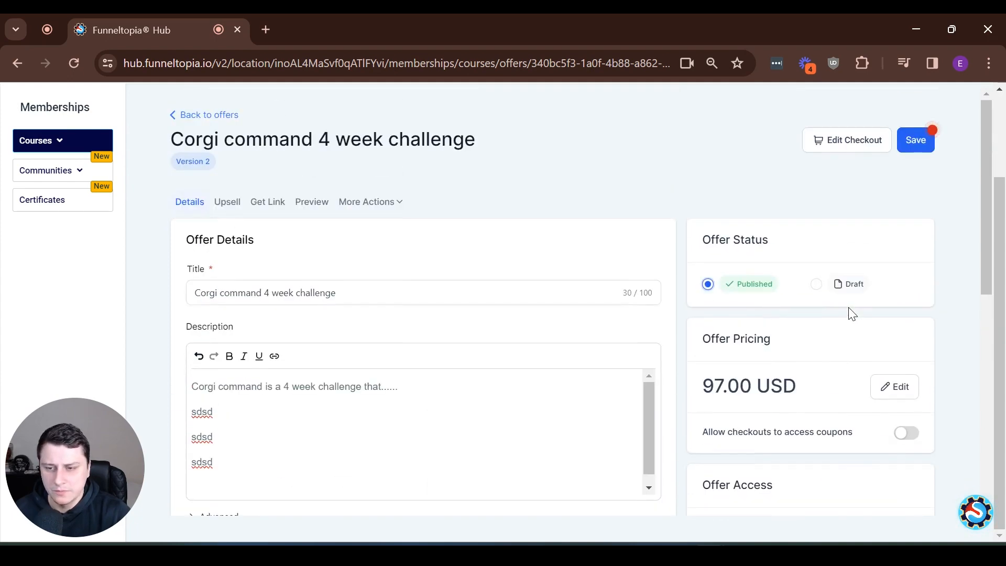
scroll(906, 323, down, 2)
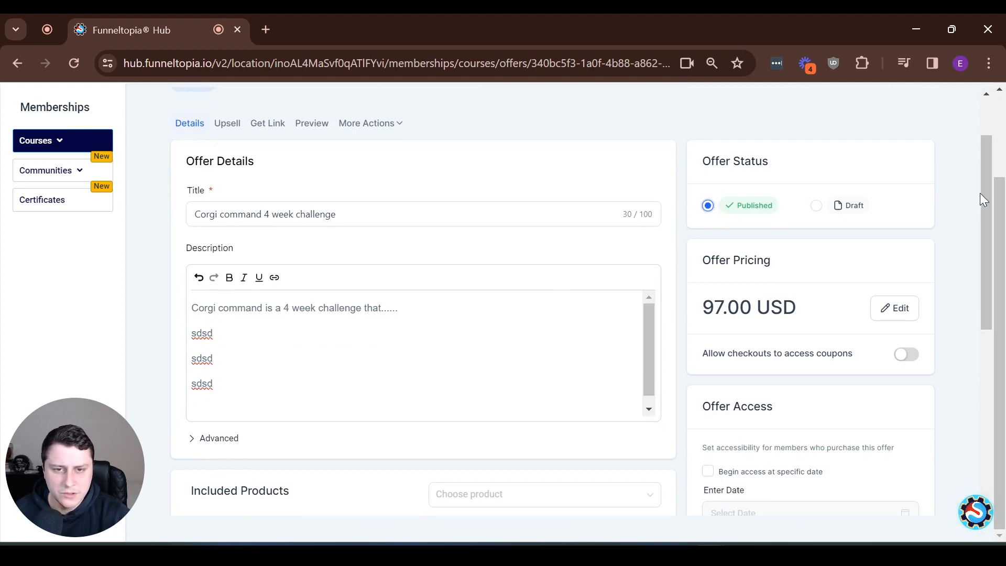
click(921, 357)
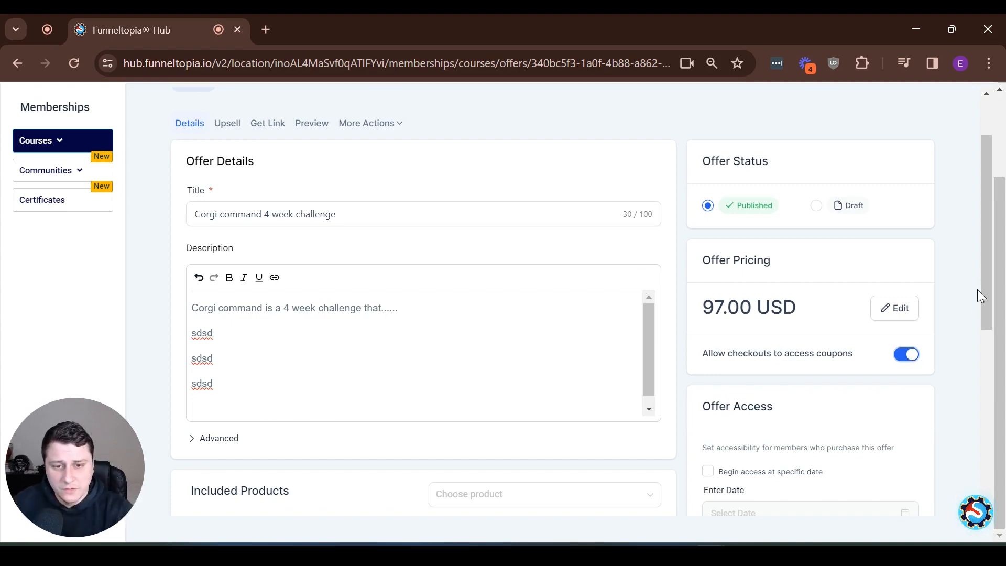
scroll(988, 282, down, 4)
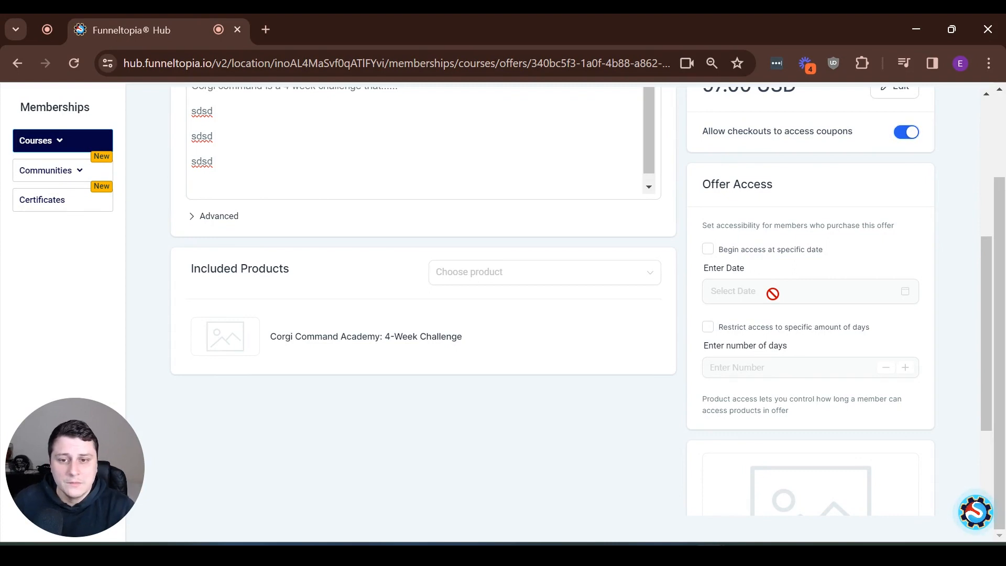
click(709, 249)
click(854, 290)
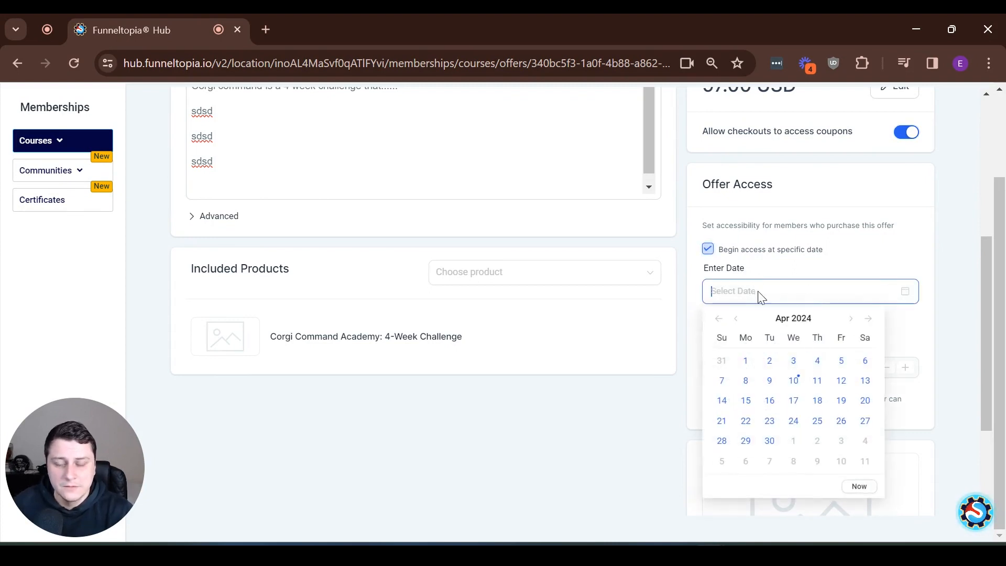
click(711, 251)
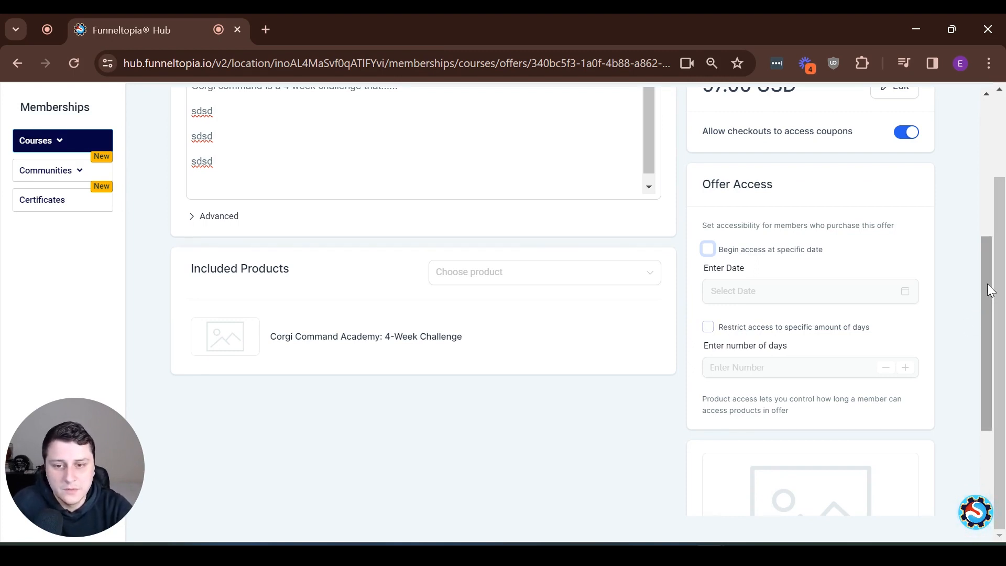
drag(990, 291, 989, 299)
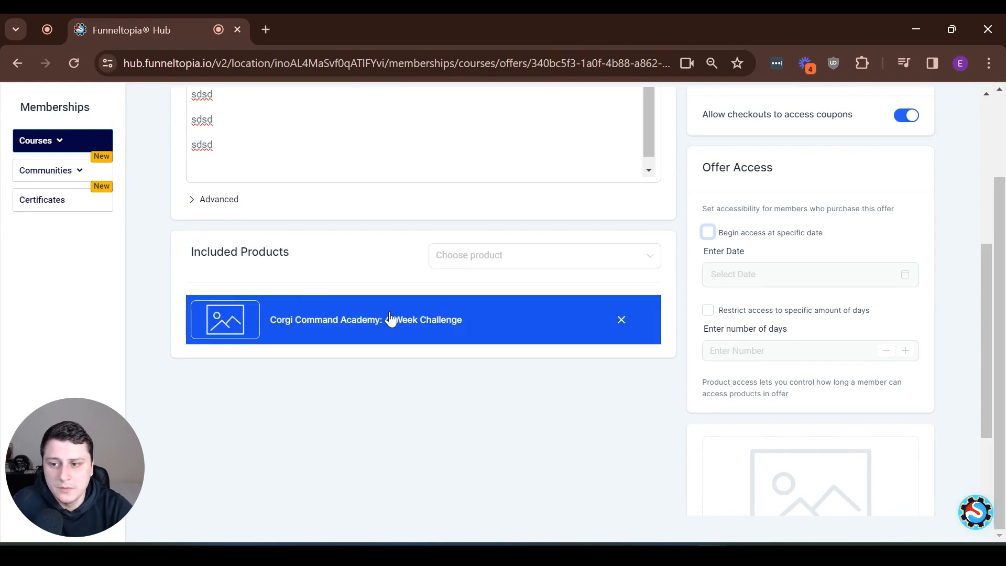
scroll(813, 375, down, 3)
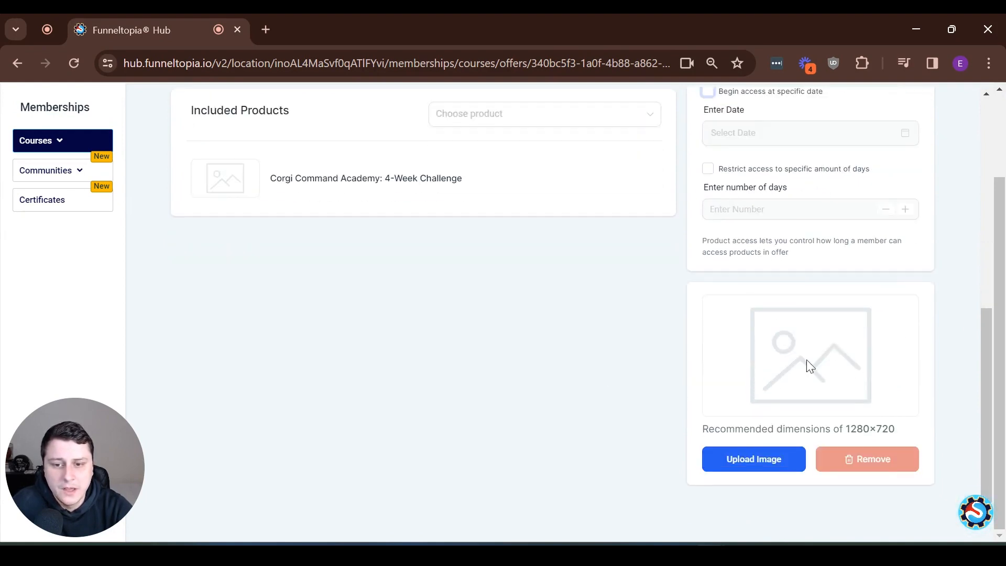
Step: Upload Corgi logos.png from Downloads as the offer image, then view the Upsell section
click(792, 460)
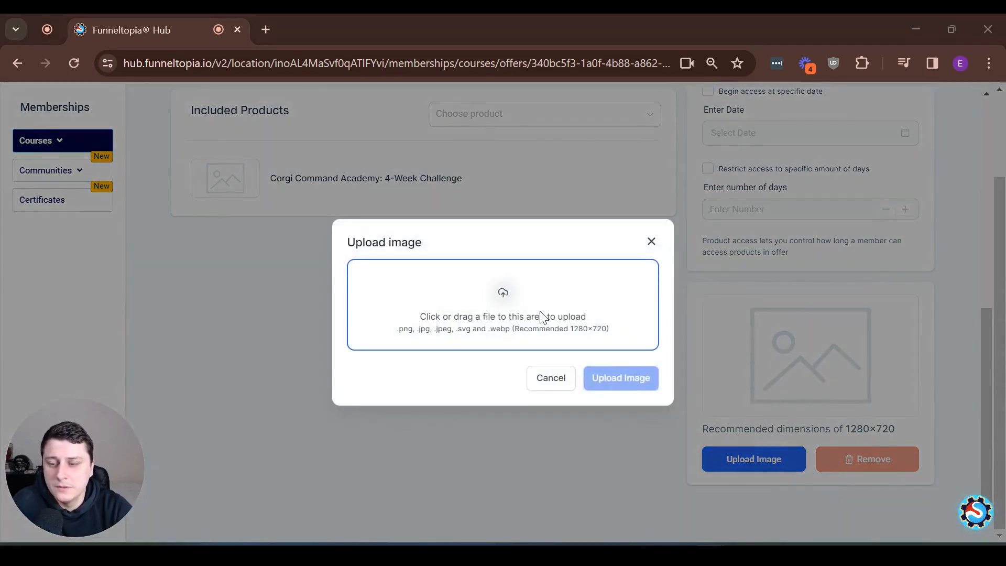
click(541, 316)
click(335, 171)
double_click(336, 170)
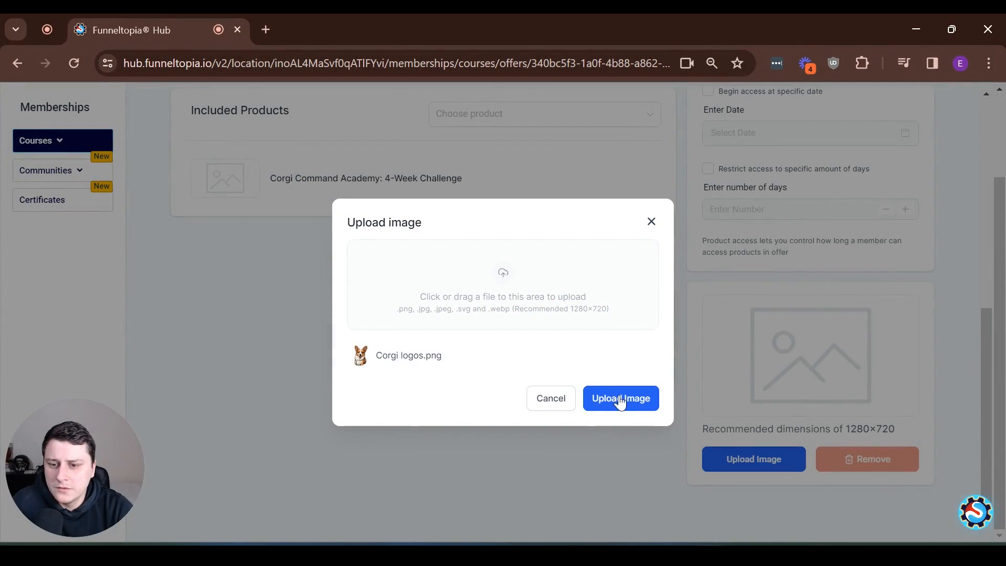
click(624, 400)
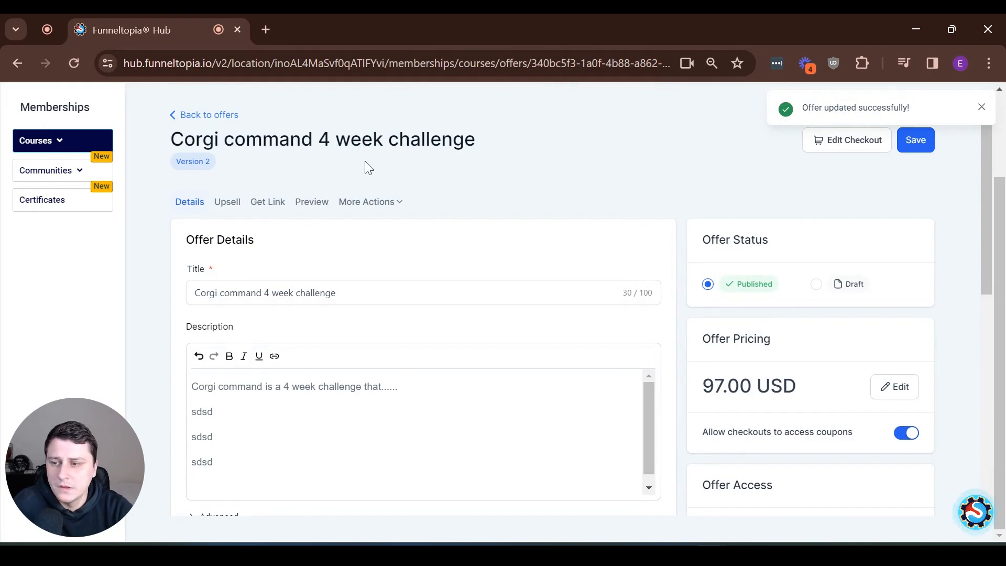
click(227, 202)
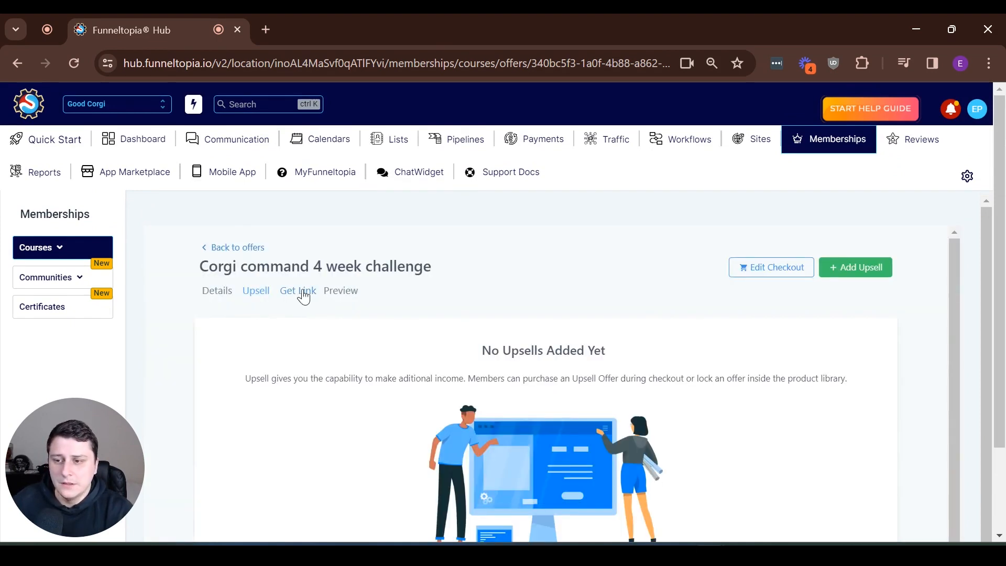
Step: View the offer's shareable link, close it, and open the checkout preview
click(304, 295)
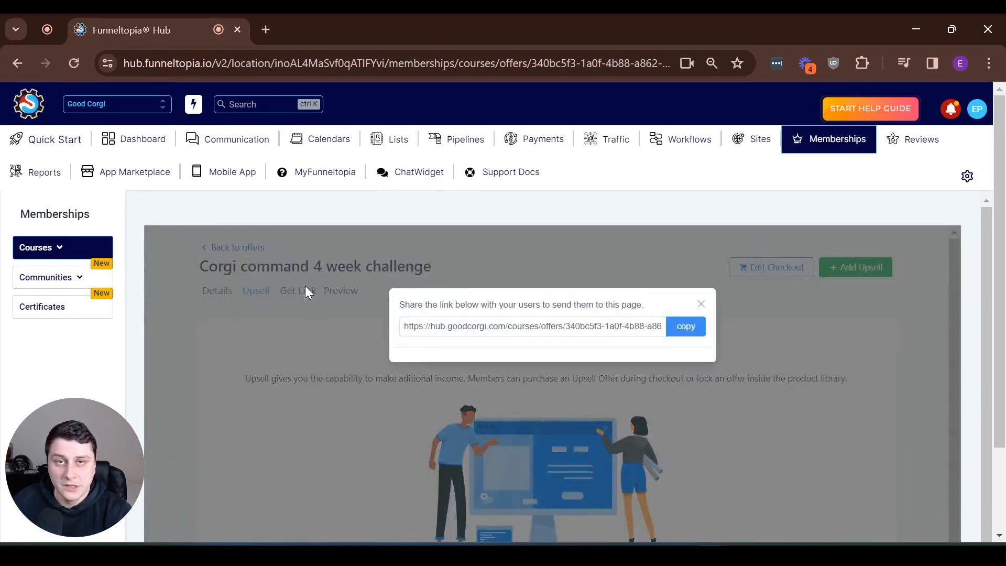
click(702, 304)
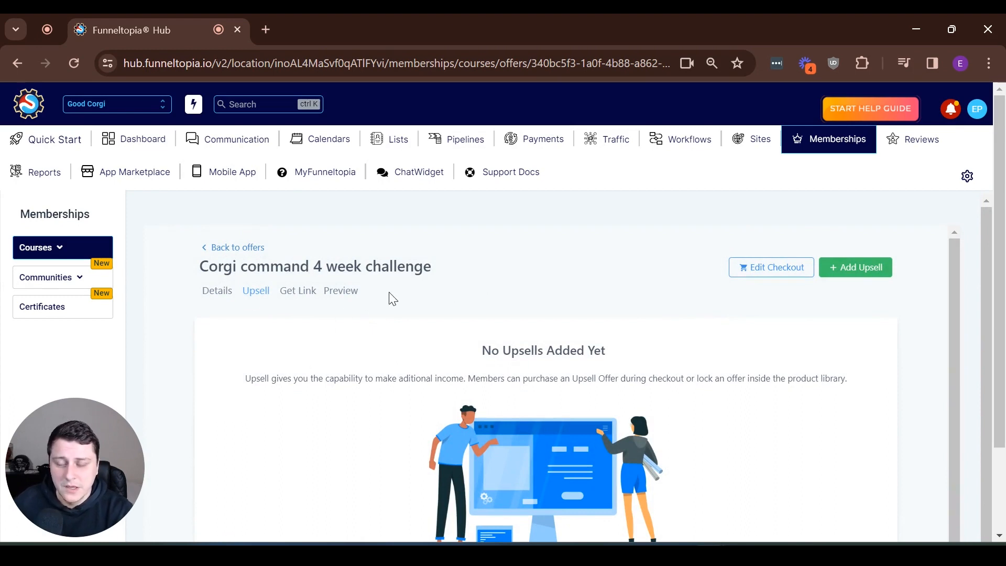
click(352, 292)
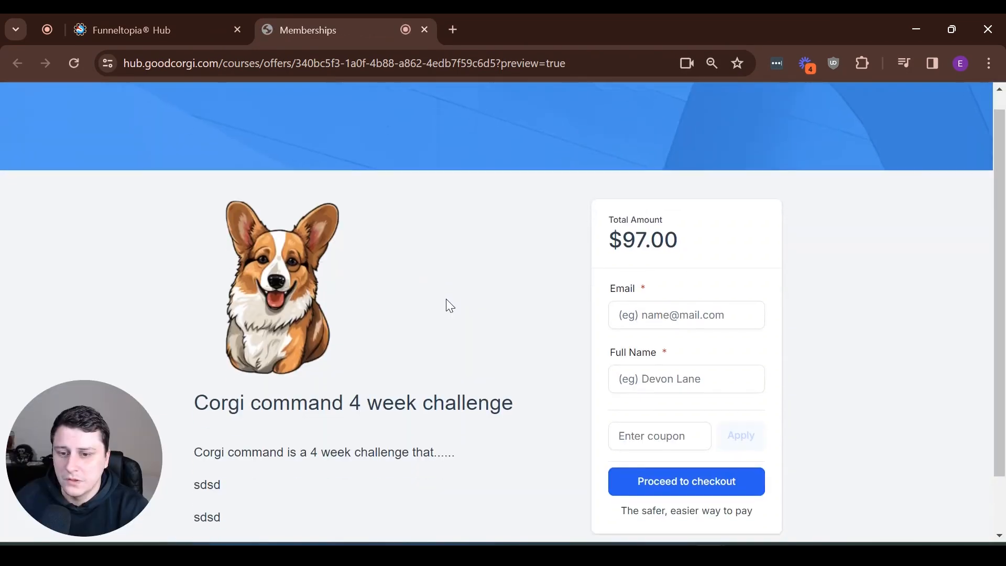
Step: Inspect the preview's offer heading and description lines
scroll(449, 305, down, 1)
drag(291, 336, 433, 336)
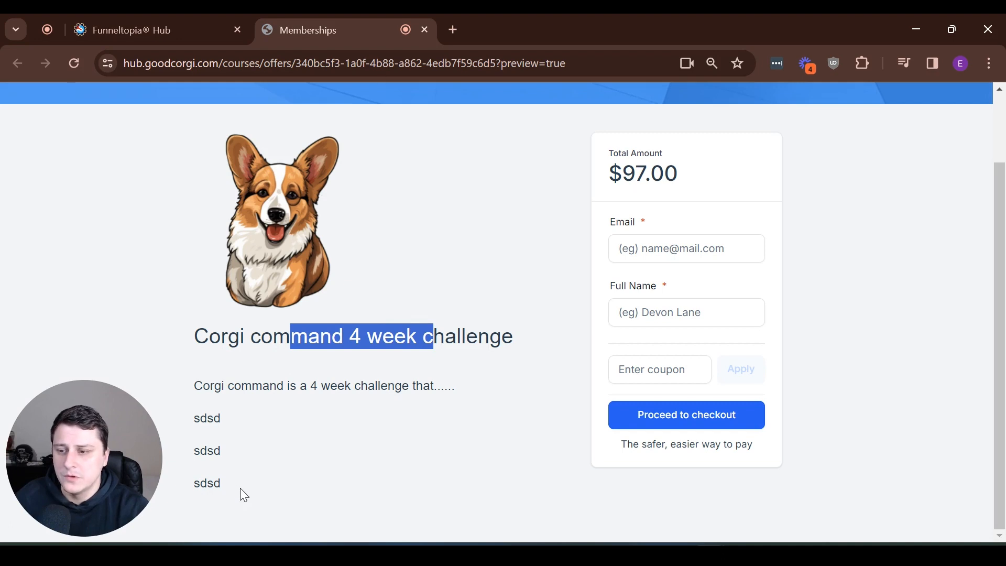
drag(240, 489, 193, 387)
click(340, 469)
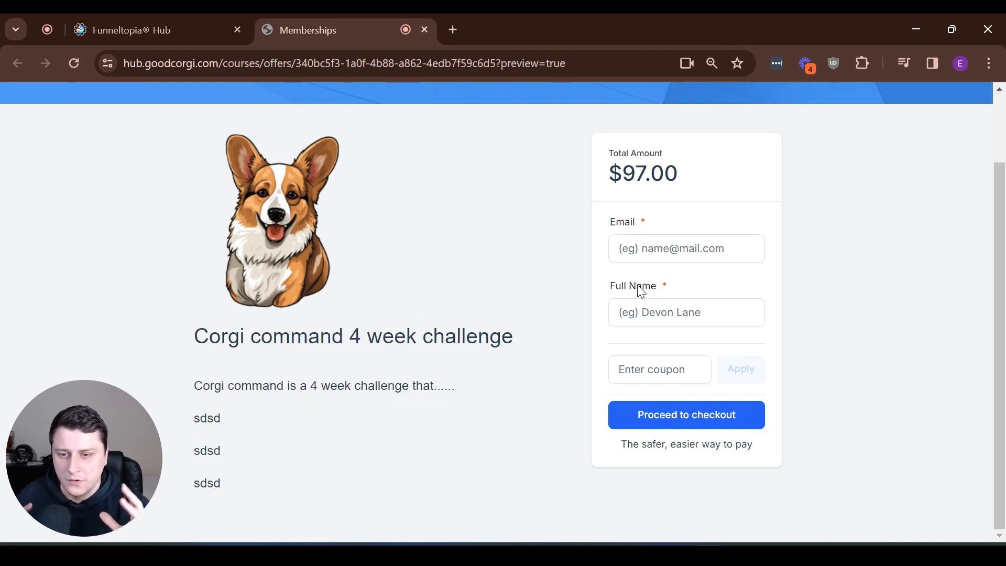
Step: Test checkout with a buyer e-mail and full name, then close the payment form and preview
click(671, 252)
key(Tab)
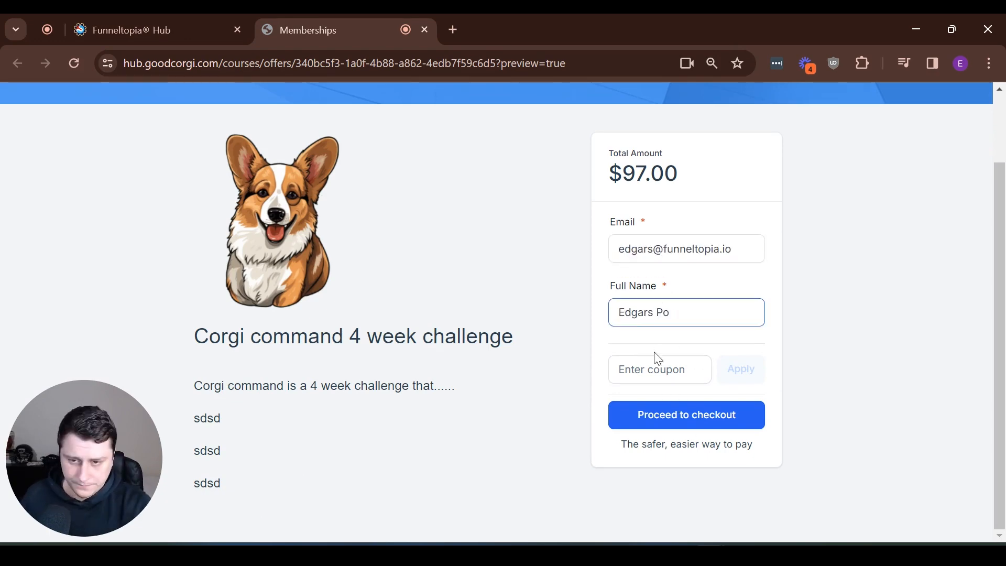
click(698, 424)
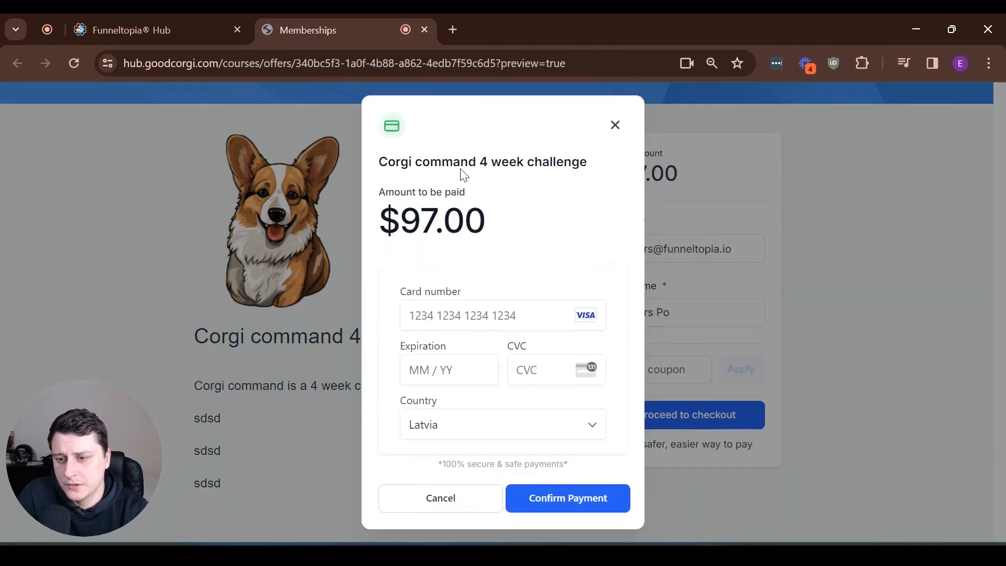
click(614, 126)
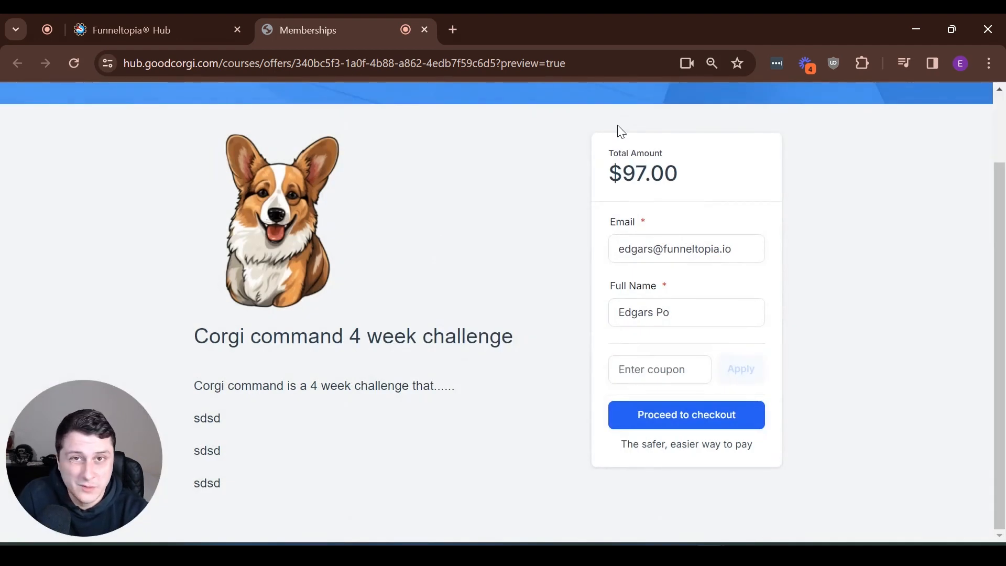
scroll(587, 199, up, 2)
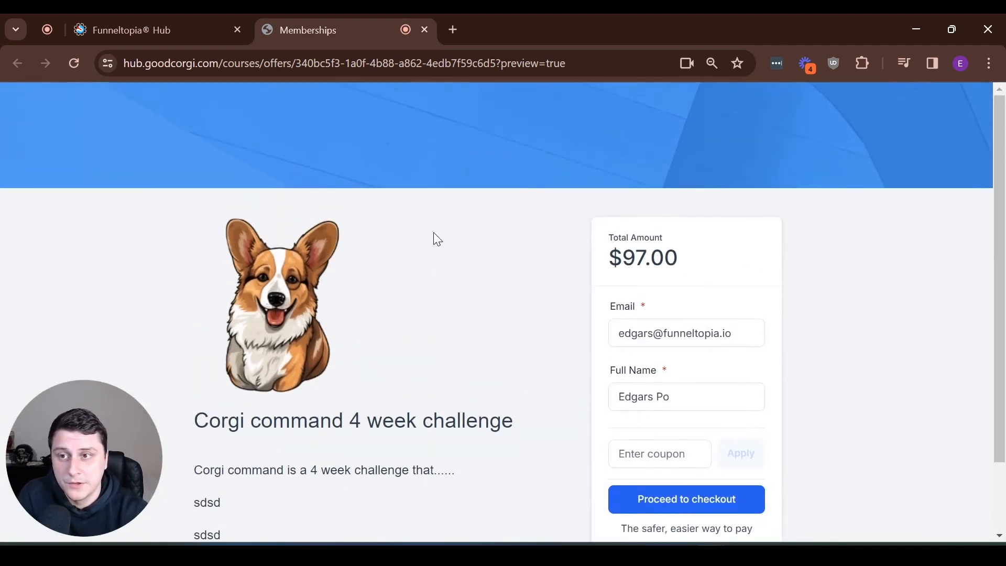
click(424, 30)
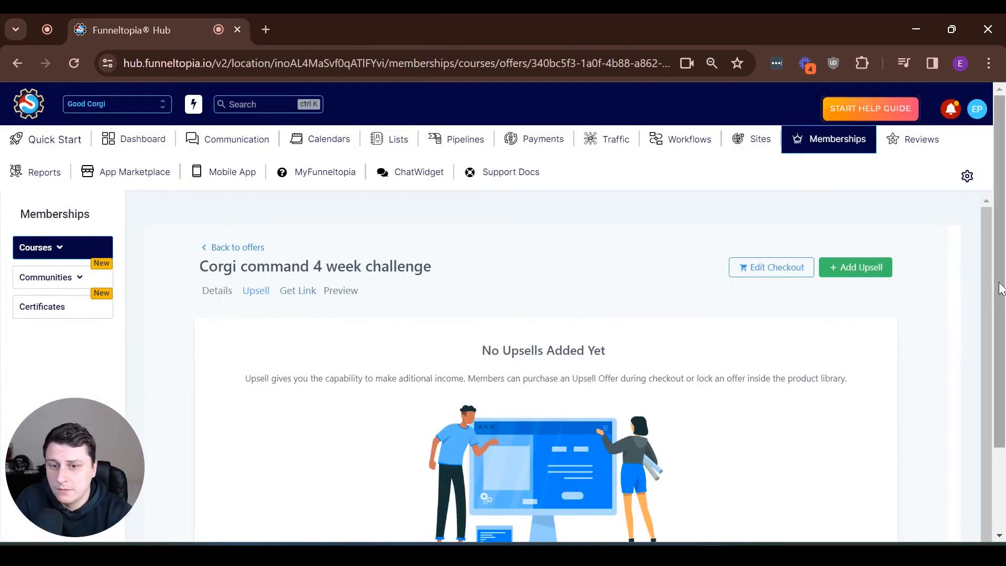
Step: Reopen the Corgi command offer for editing from the offers list, dismissing More Actions unchanged
click(254, 248)
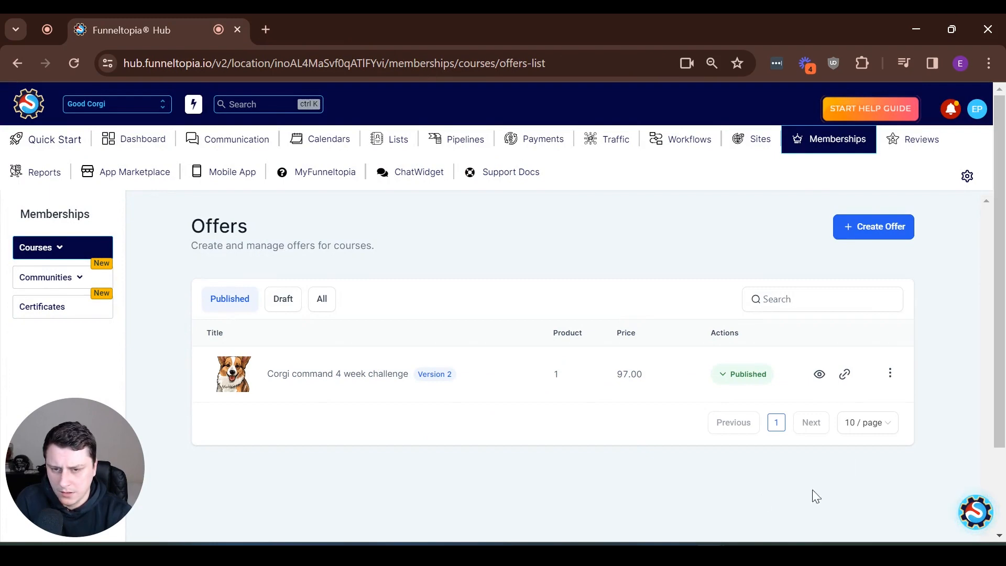
click(890, 373)
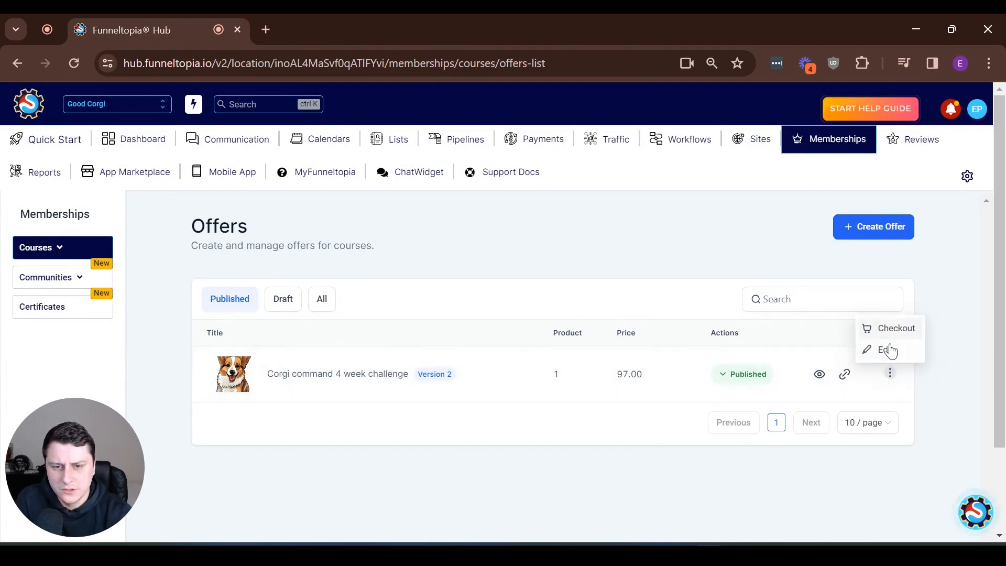
click(887, 349)
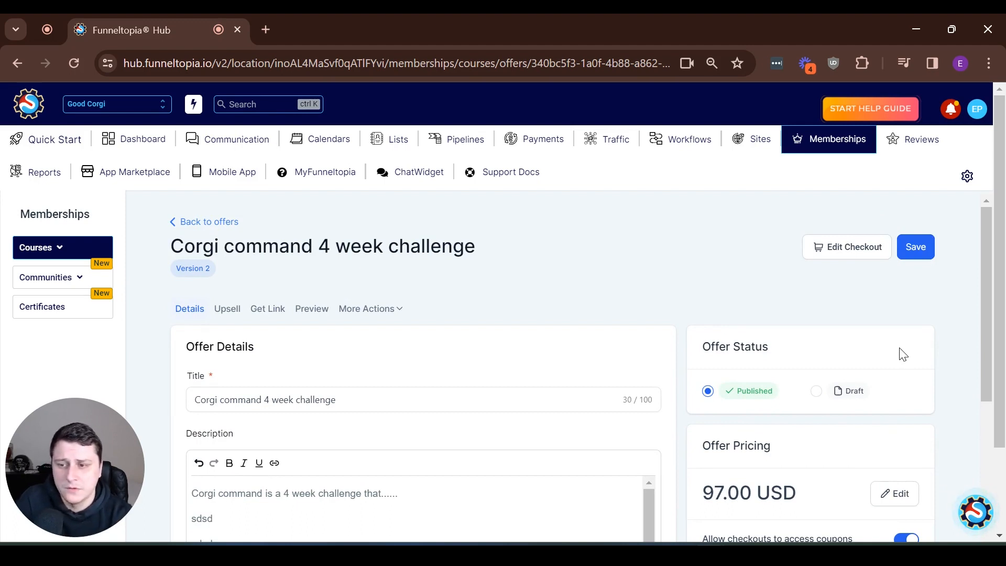
click(378, 309)
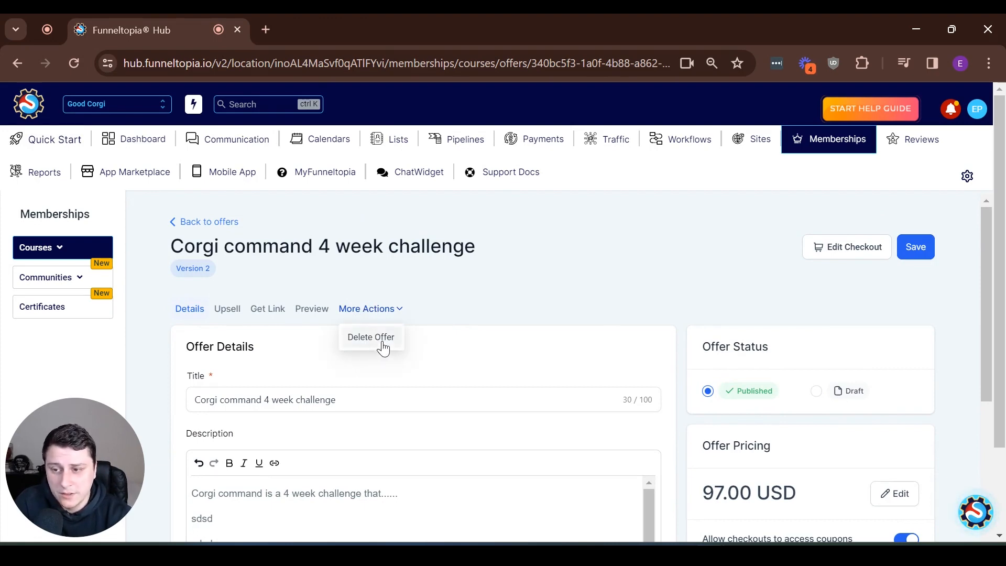
click(539, 310)
scroll(638, 348, down, 7)
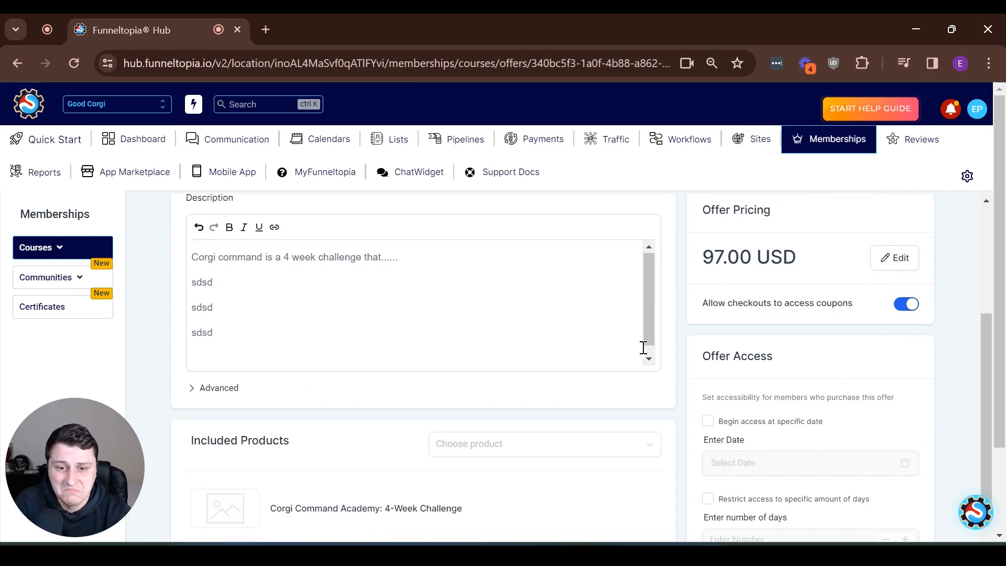
scroll(671, 360, up, 7)
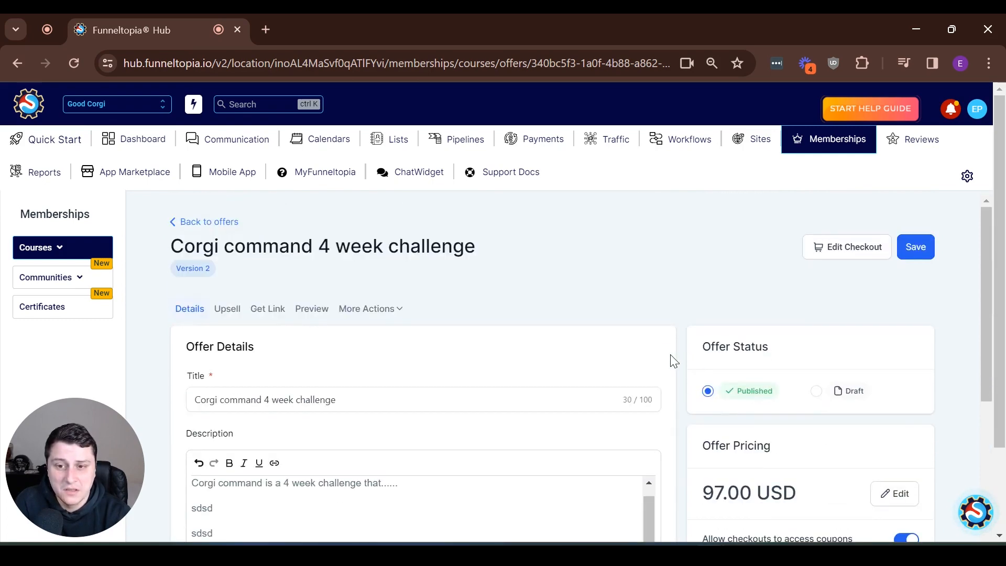
Step: Open the offer's checkout customizer and browse its Offer Details settings
click(851, 248)
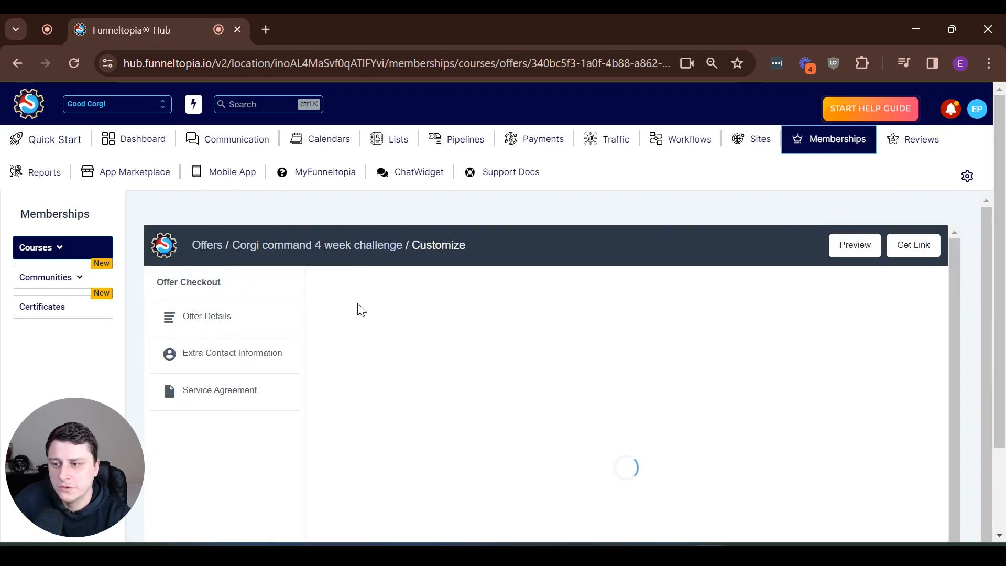
click(212, 317)
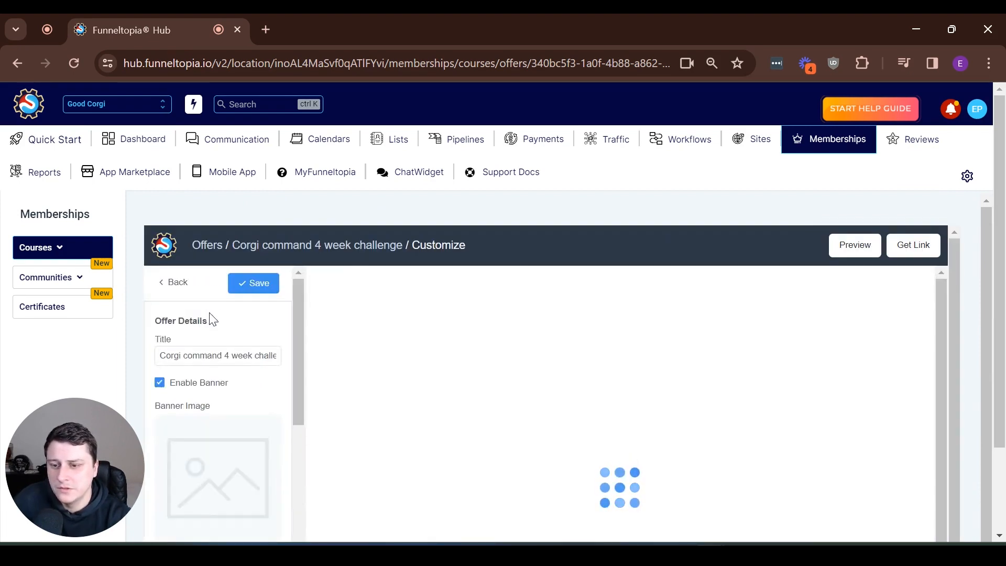
scroll(226, 340, down, 2)
scroll(220, 388, down, 10)
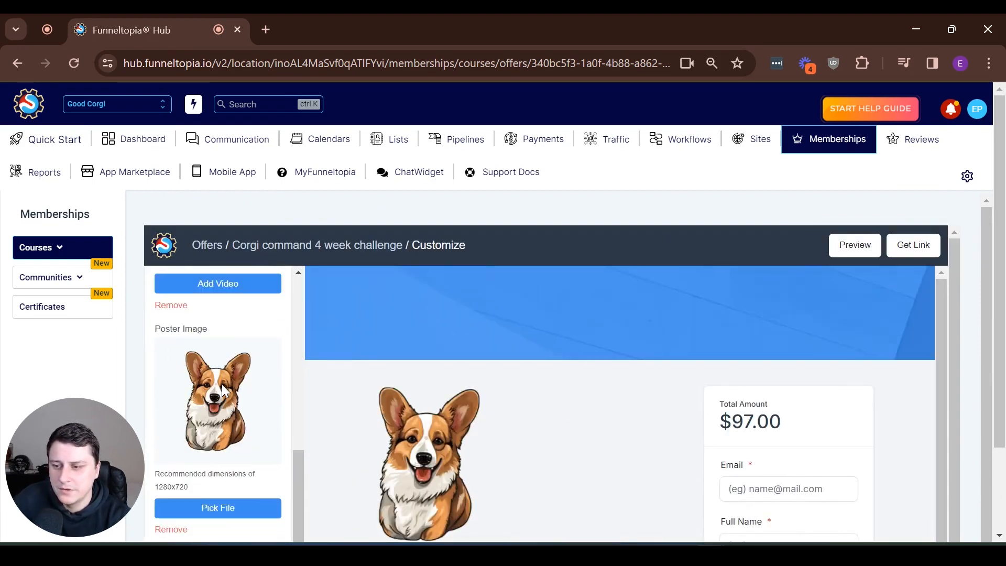
scroll(229, 403, down, 2)
scroll(230, 398, up, 10)
click(173, 242)
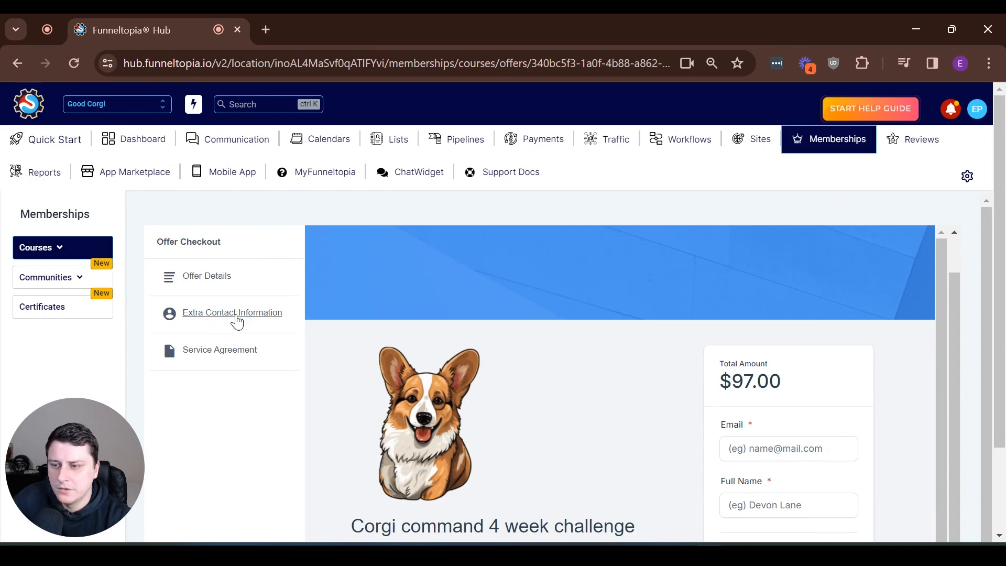
Step: Leave address and phone collection off under Extra Contact Information and save
click(236, 315)
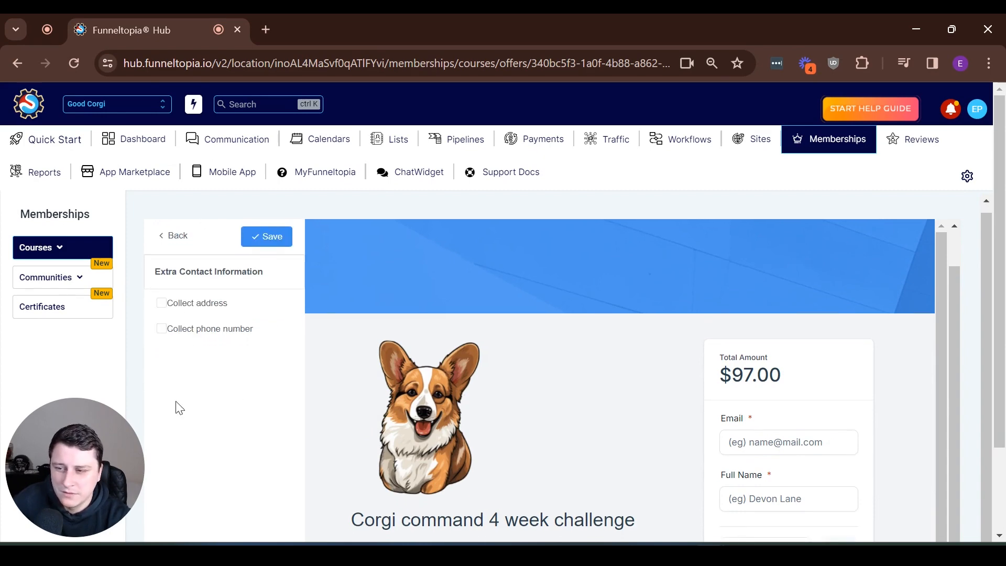
click(176, 309)
click(162, 329)
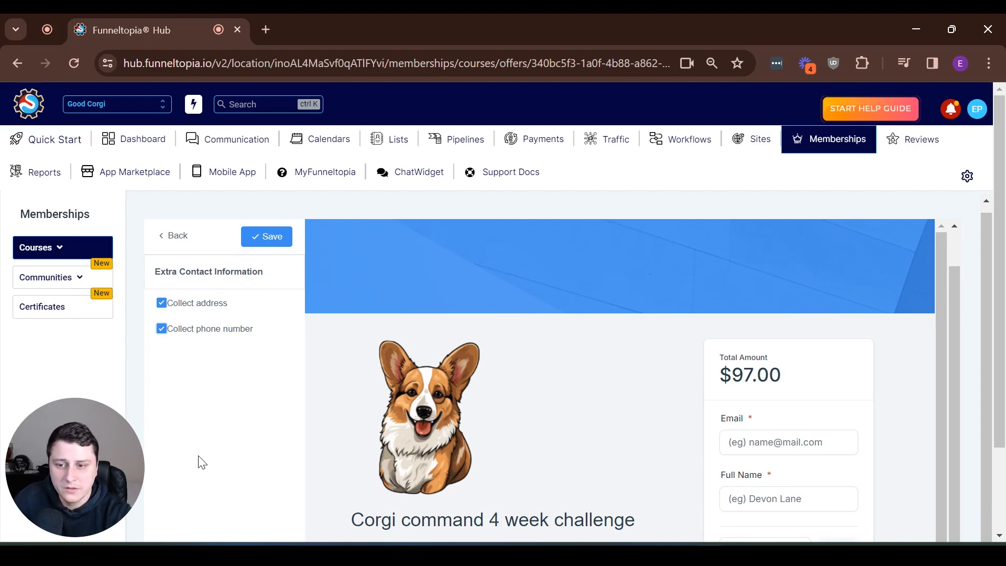
scroll(584, 426, down, 2)
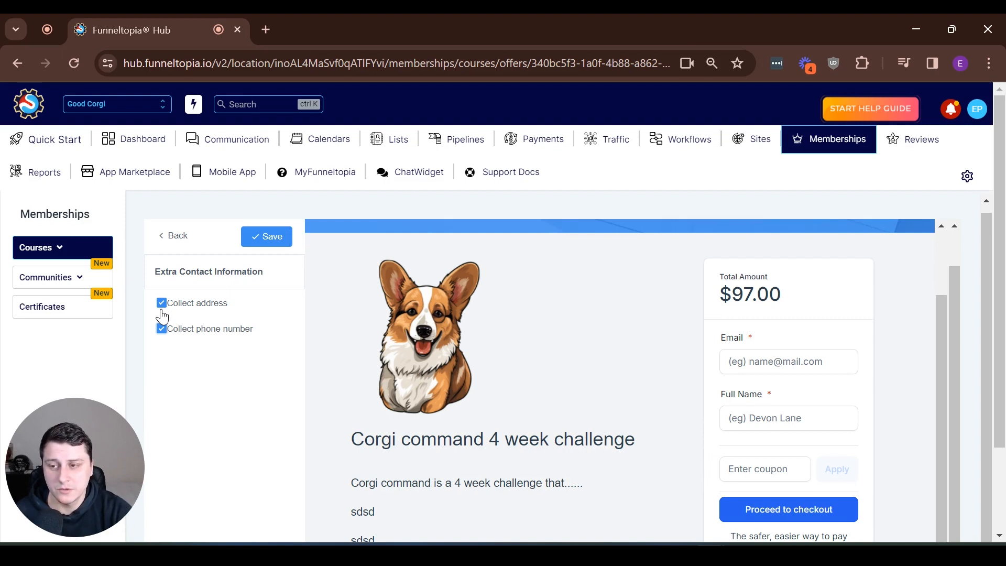
click(162, 329)
click(161, 303)
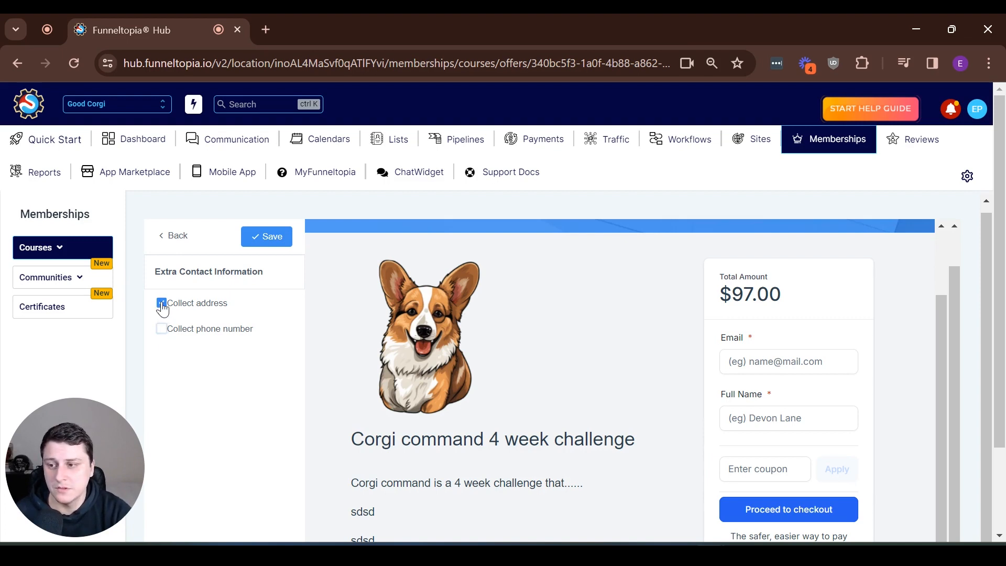
click(257, 241)
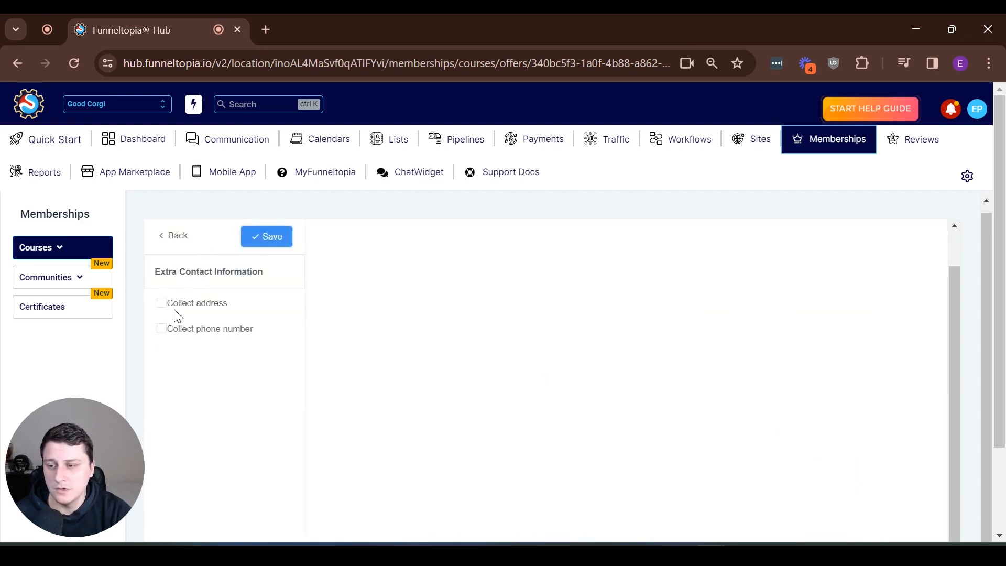
click(192, 237)
Step: Try the Service Agreement's Required option and its link field, then revert it to Not required
click(217, 344)
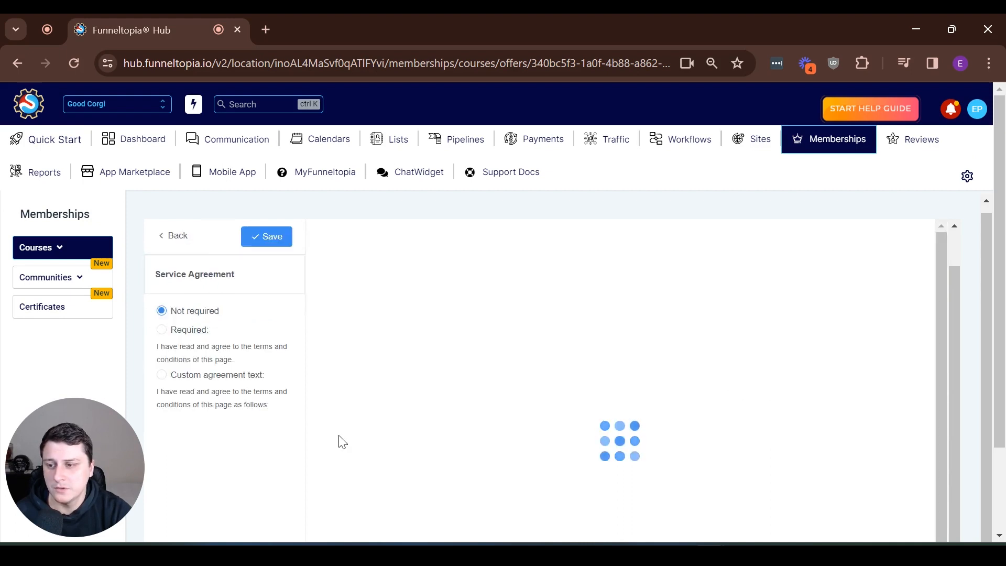
click(181, 330)
scroll(203, 346, down, 2)
click(202, 343)
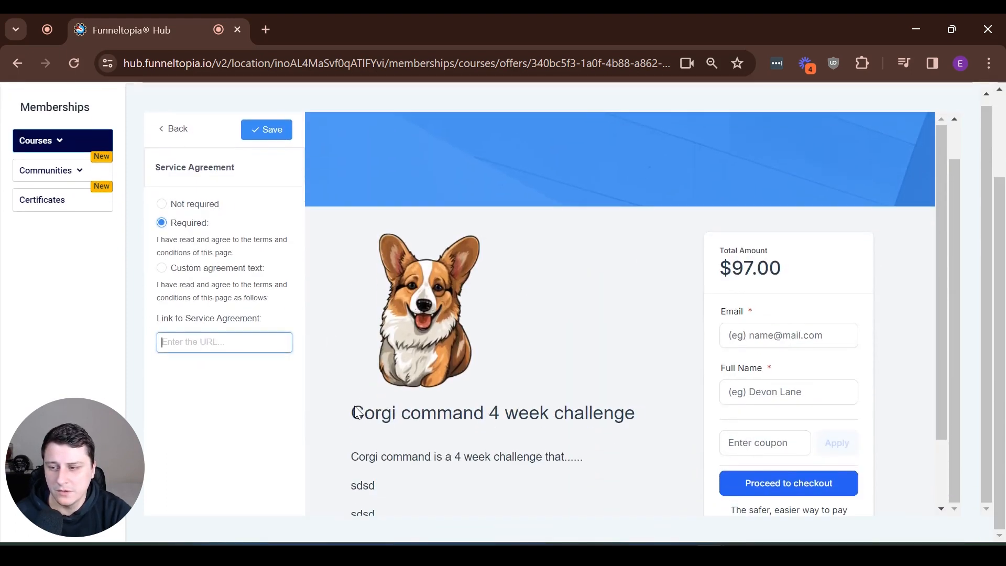
scroll(218, 411, up, 1)
click(161, 244)
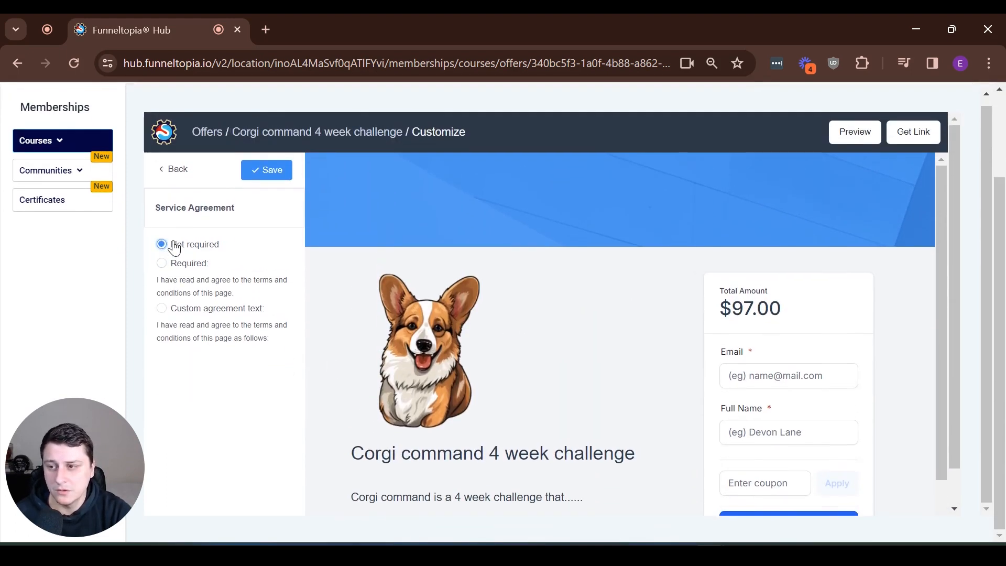
click(169, 178)
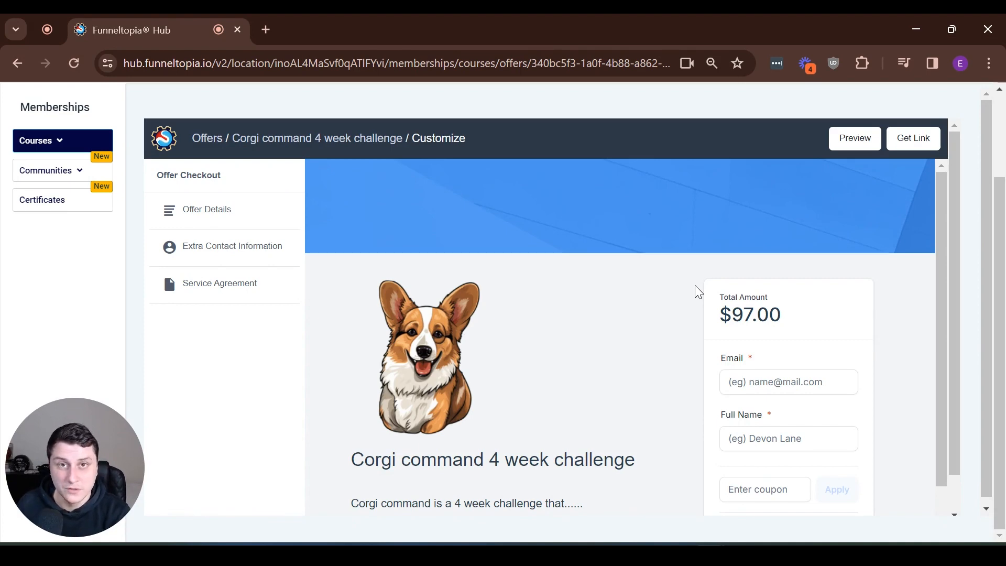
scroll(725, 246, up, 3)
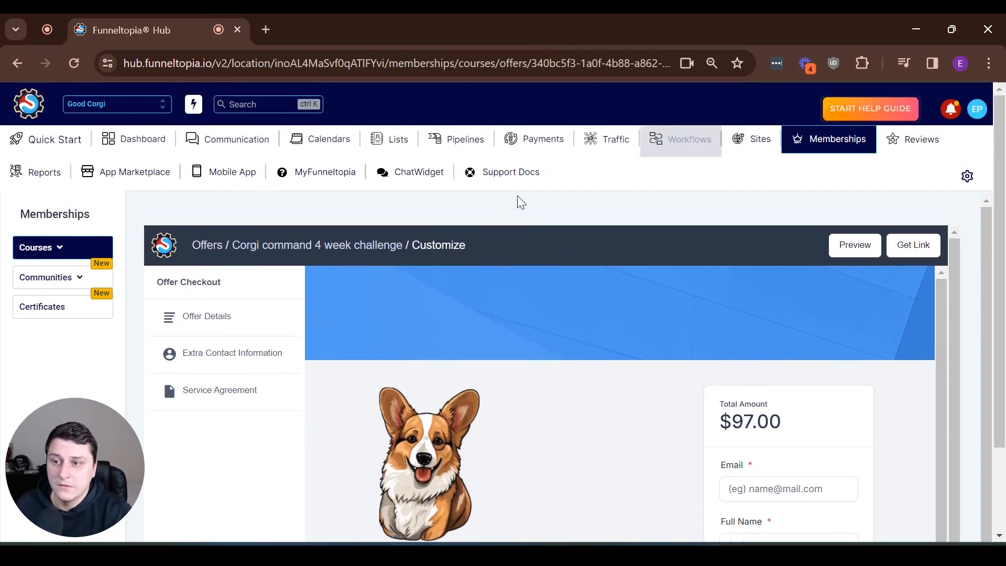
Step: Return to the Dashboard and open the Support Doc help panel
click(145, 136)
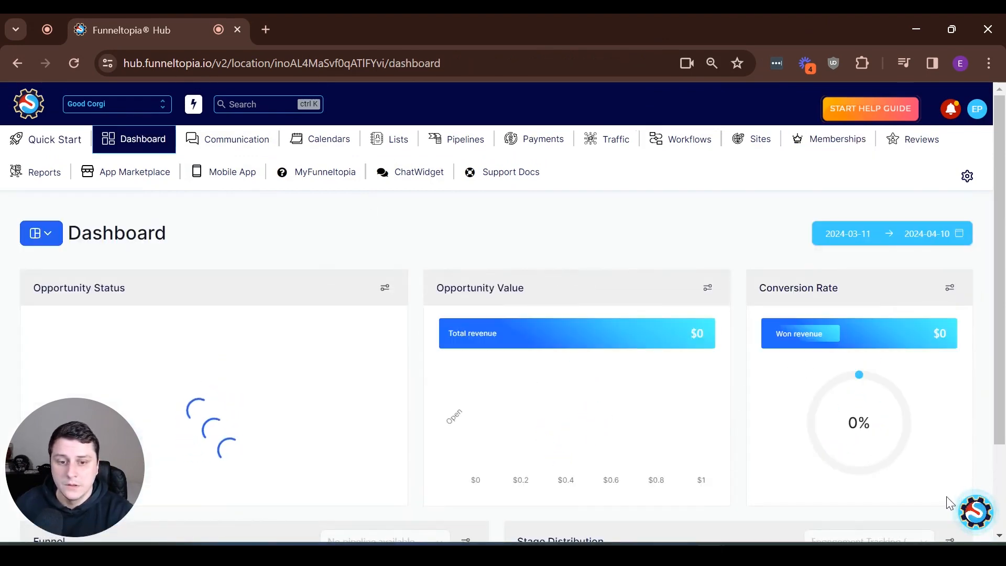
click(973, 517)
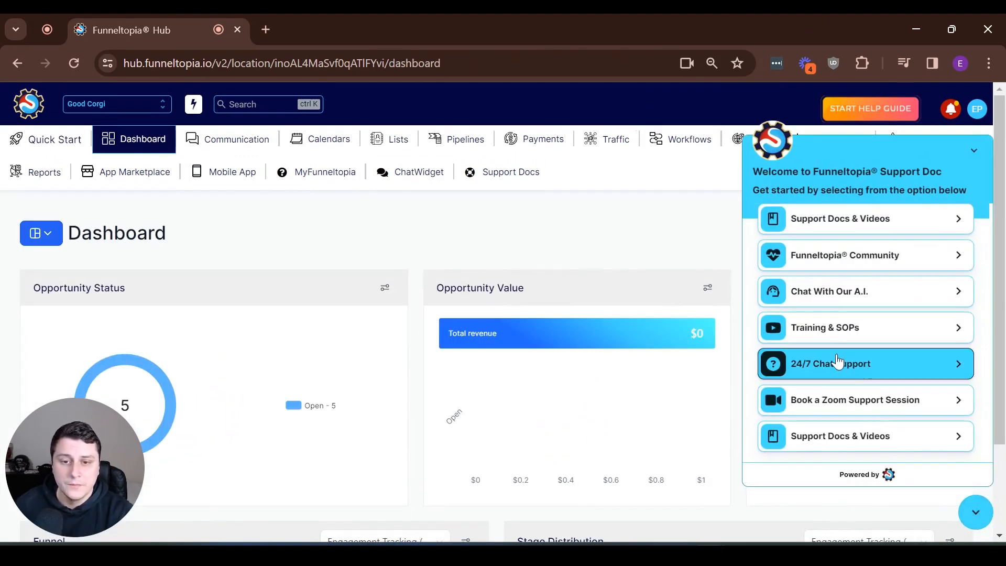